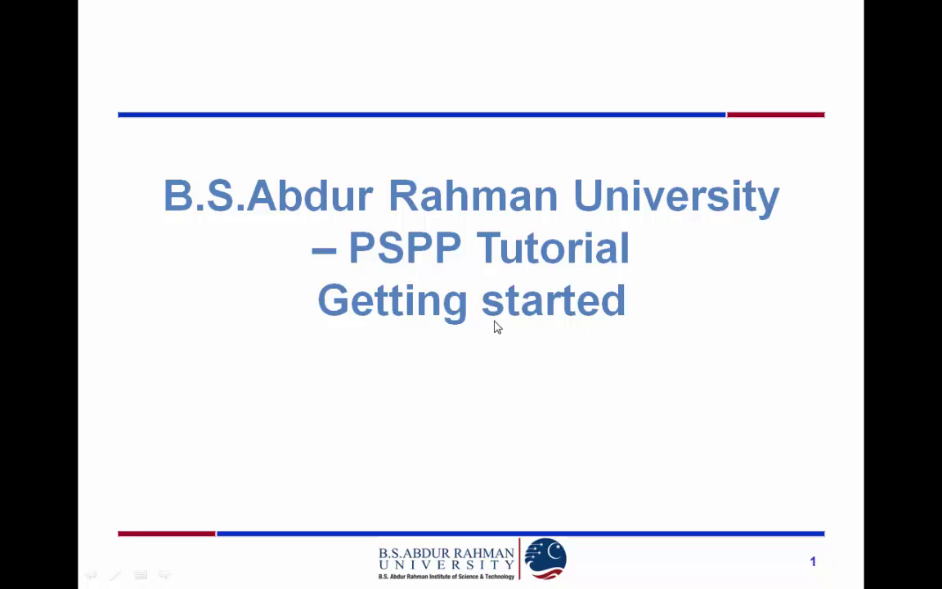
Advance the PowerPoint PSPP tutorial from the title slide to the Objectives slide.
{"action": "left_click", "coordinate": [522, 336]}
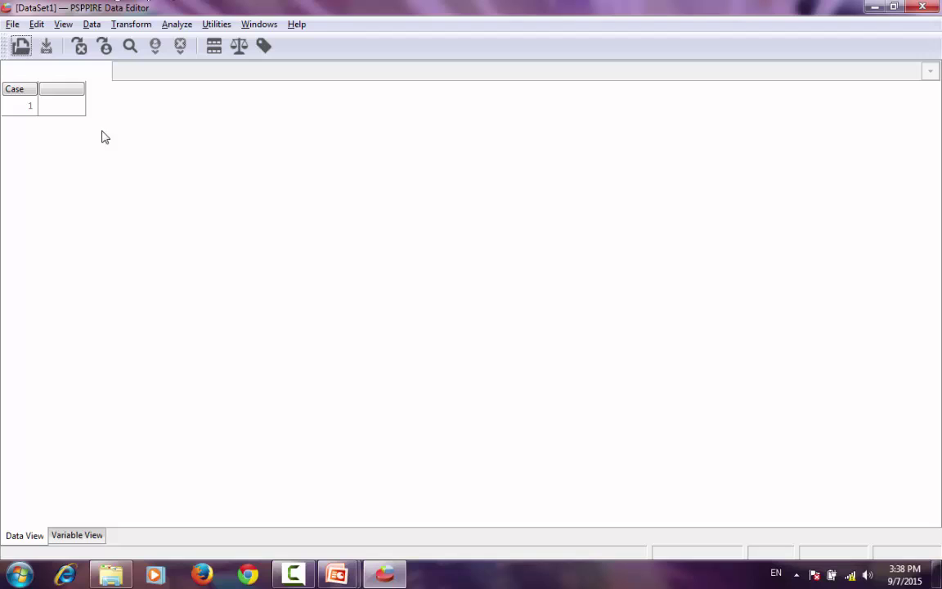
Show the File menu of the empty PSPPIRE Data Editor.
{"action": "left_click", "coordinate": [8, 27]}
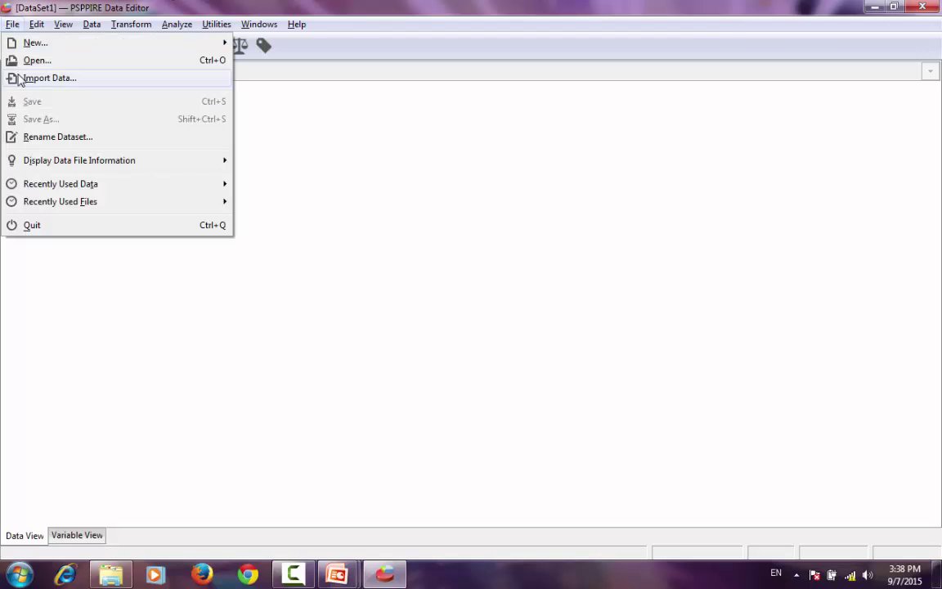
Import students survey 1.csv from the Desktop, filtering the file list to Comma Separated Value Files.
{"action": "left_click", "coordinate": [81, 80]}
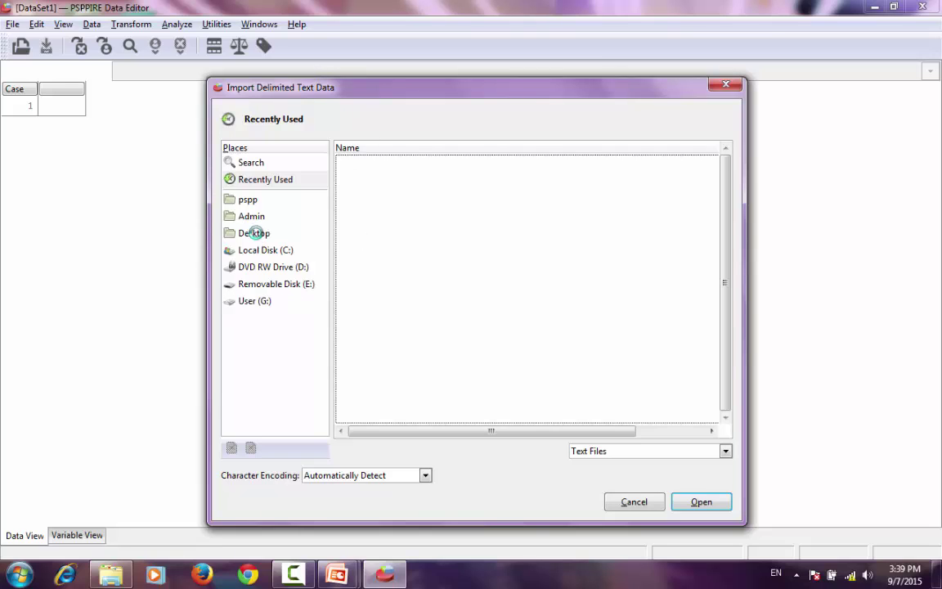
{"action": "left_click", "coordinate": [255, 233]}
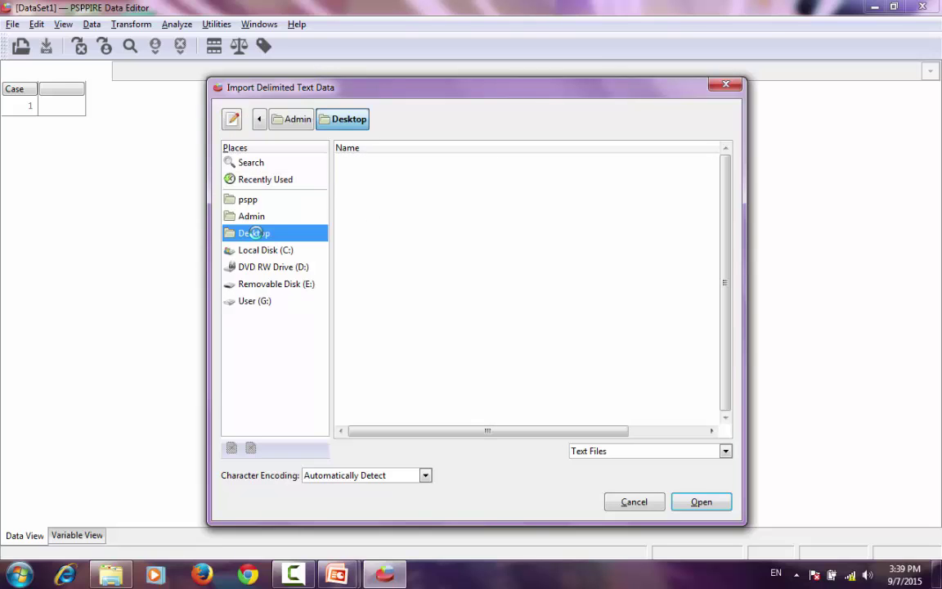
{"action": "left_click", "coordinate": [652, 452]}
{"action": "left_click", "coordinate": [629, 347]}
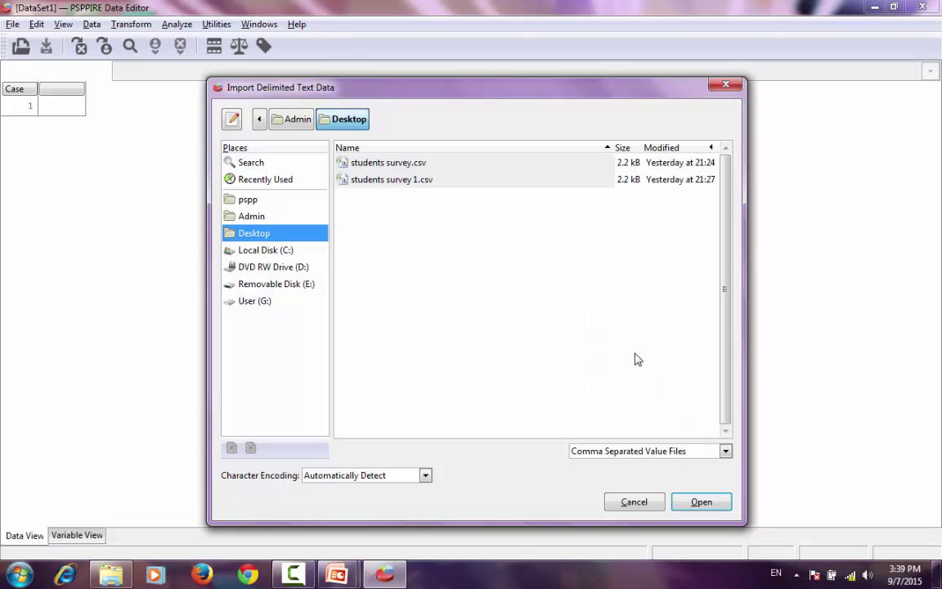
{"action": "left_click", "coordinate": [412, 183]}
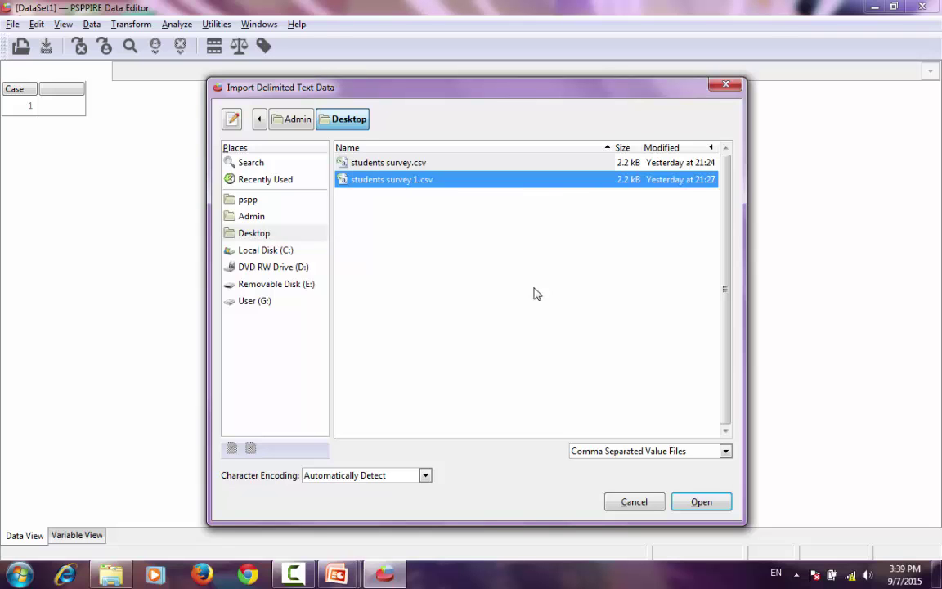
{"action": "left_click", "coordinate": [704, 504]}
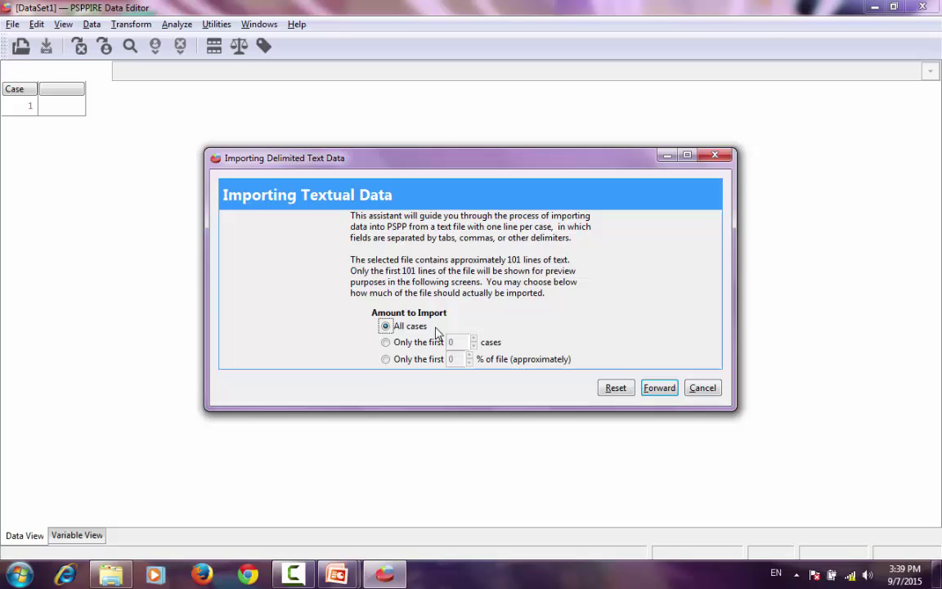
Import all cases, with line 1 as the header of variable names.
{"action": "left_click", "coordinate": [659, 388]}
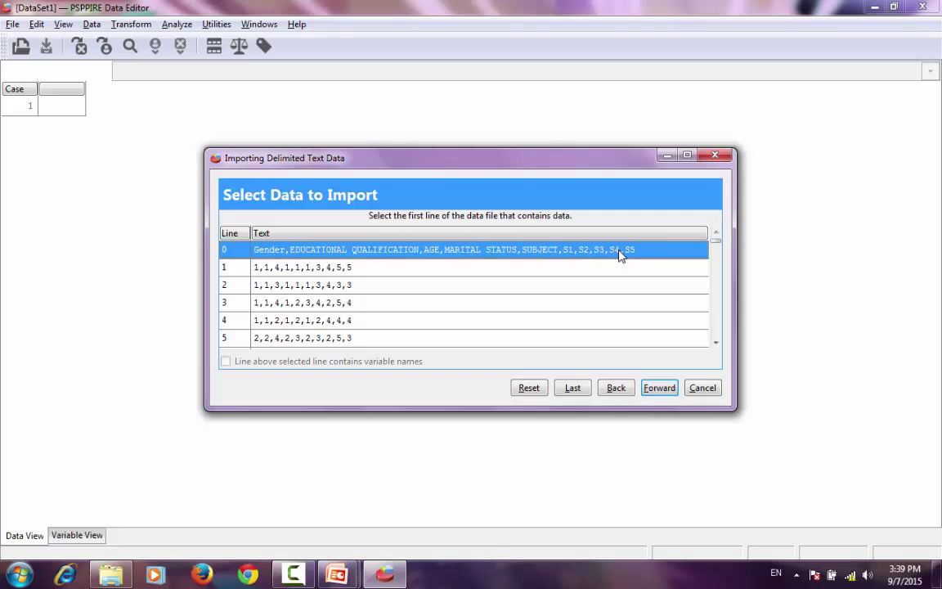
{"action": "left_click", "coordinate": [662, 387]}
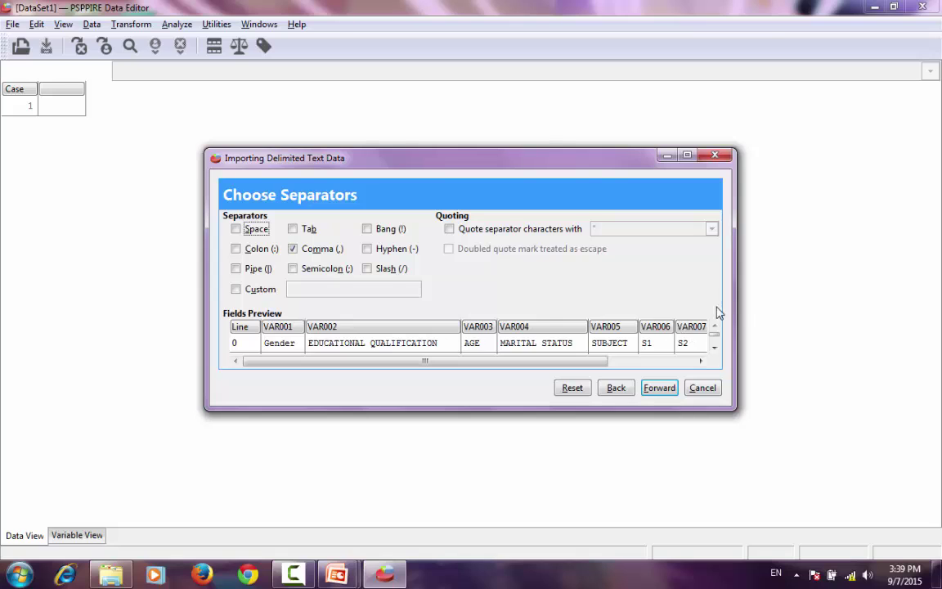
{"action": "left_click", "coordinate": [616, 389]}
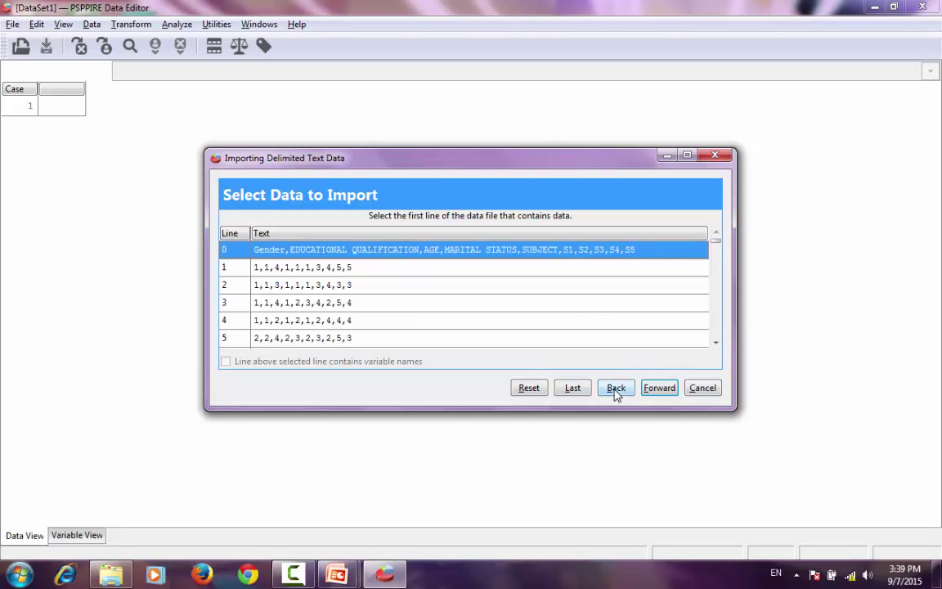
{"action": "left_click", "coordinate": [263, 270]}
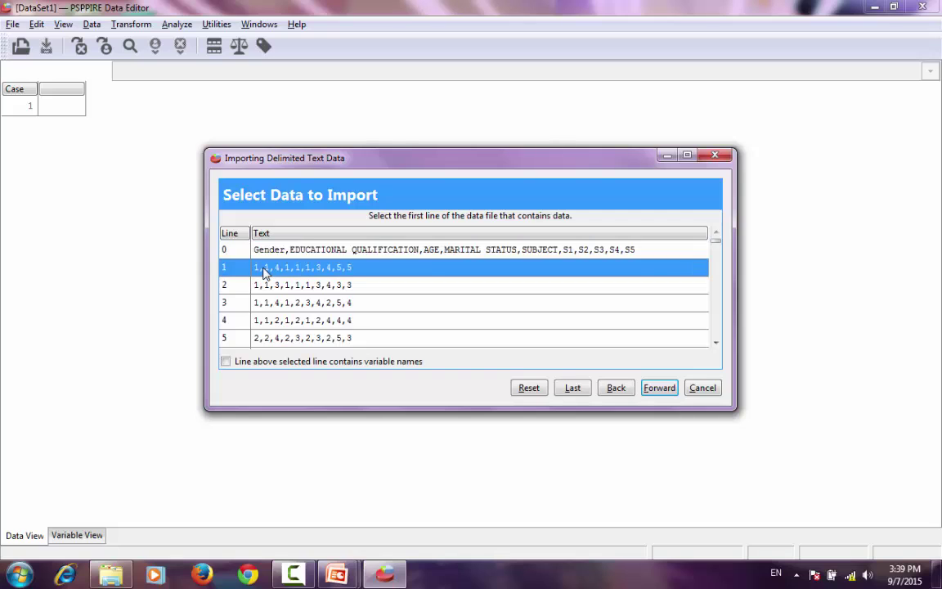
{"action": "left_click", "coordinate": [225, 362]}
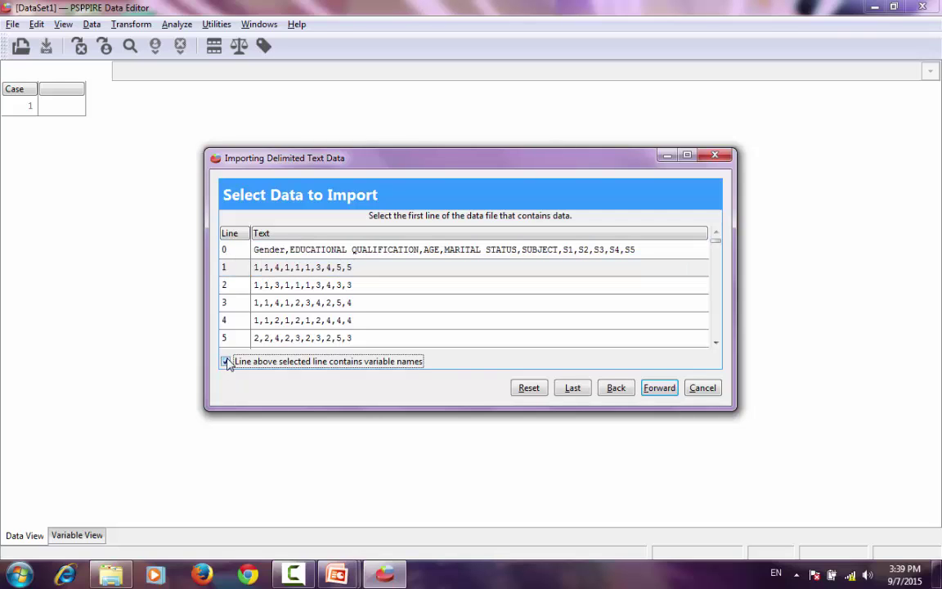
{"action": "left_click", "coordinate": [650, 392]}
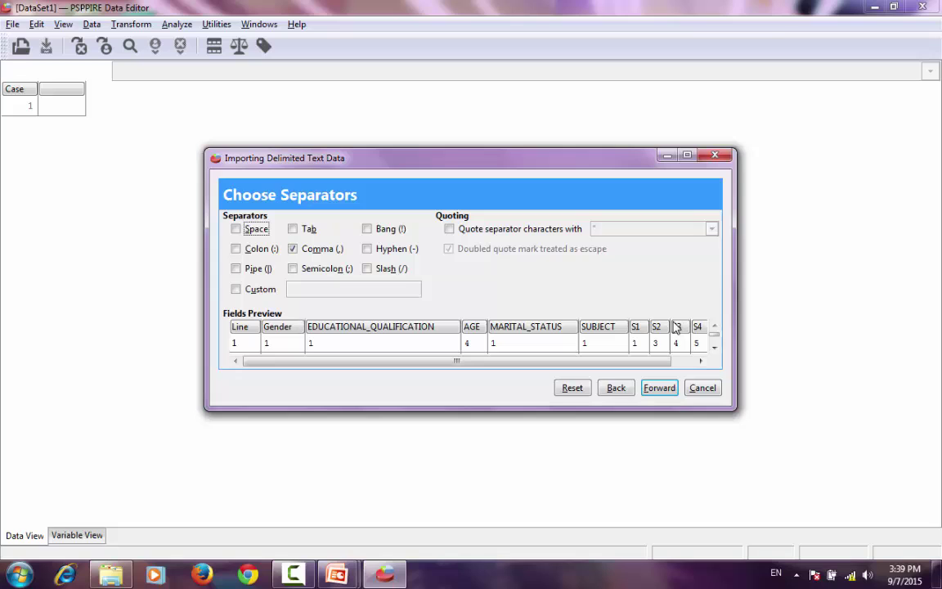
{"action": "left_click", "coordinate": [616, 390]}
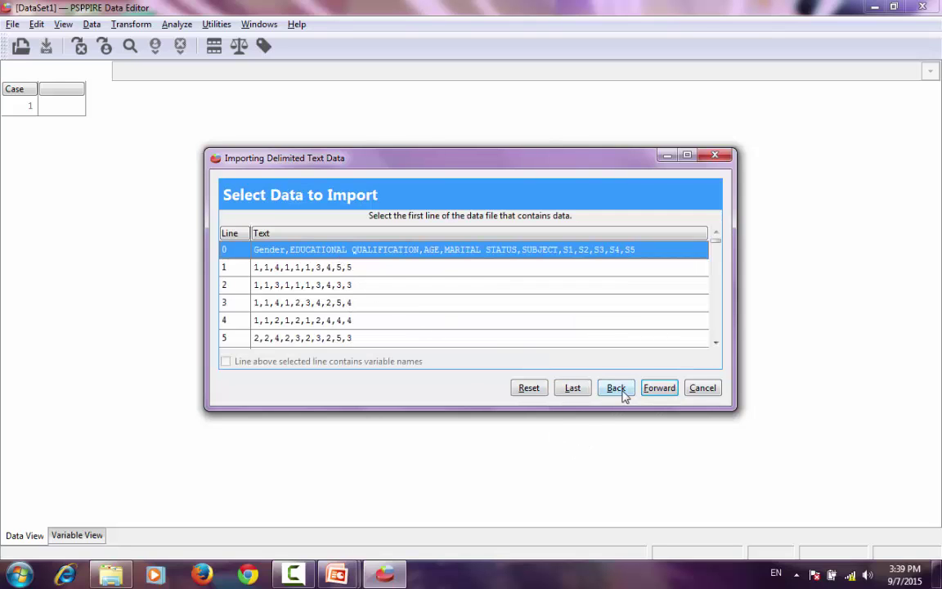
{"action": "left_click", "coordinate": [659, 388]}
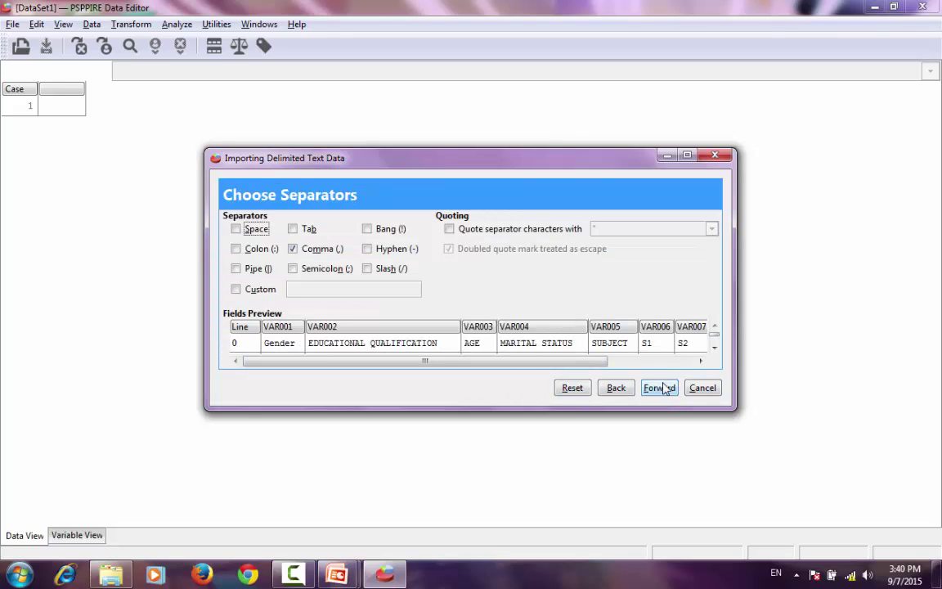
{"action": "left_click", "coordinate": [617, 389]}
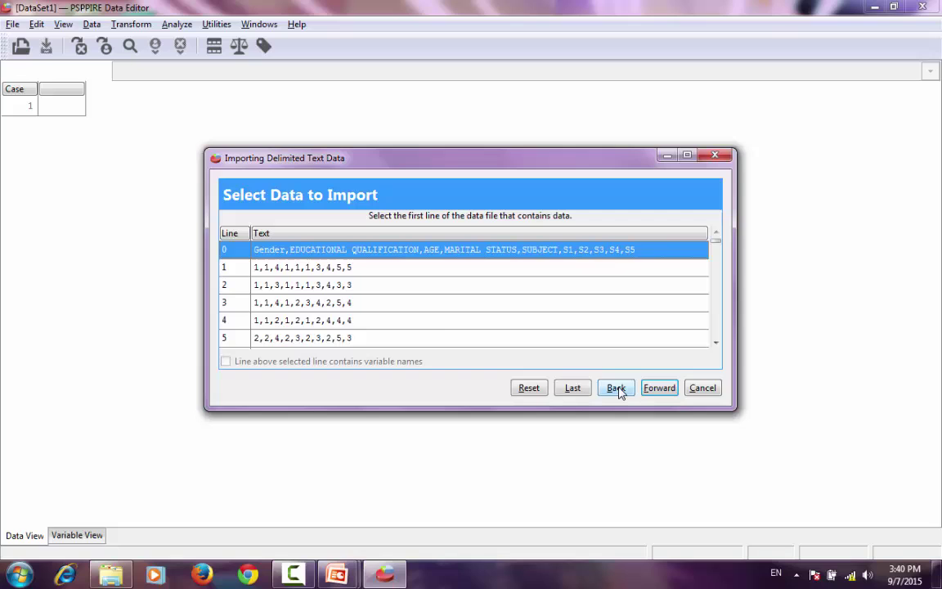
{"action": "left_click", "coordinate": [329, 272]}
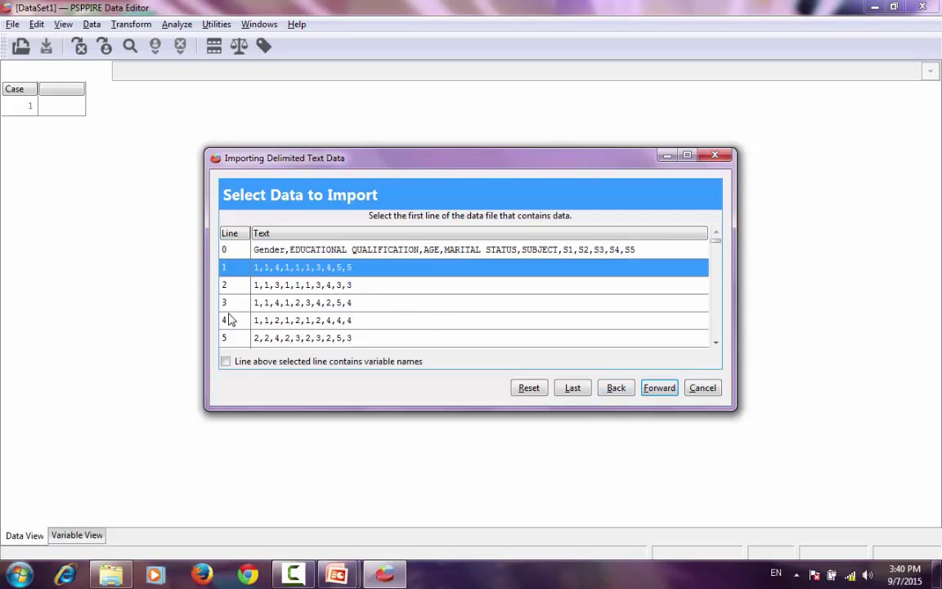
{"action": "left_click", "coordinate": [242, 364]}
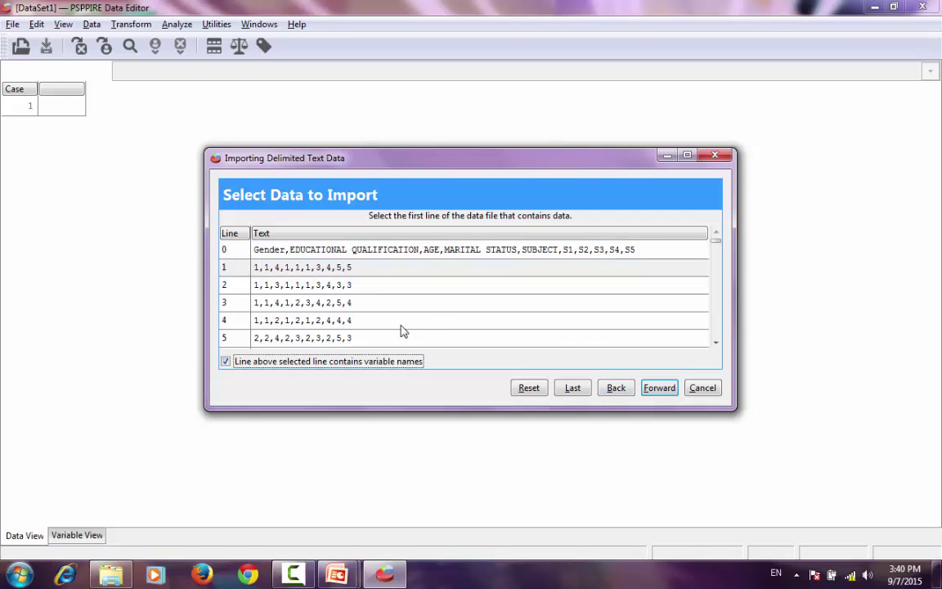
{"action": "left_click", "coordinate": [671, 391]}
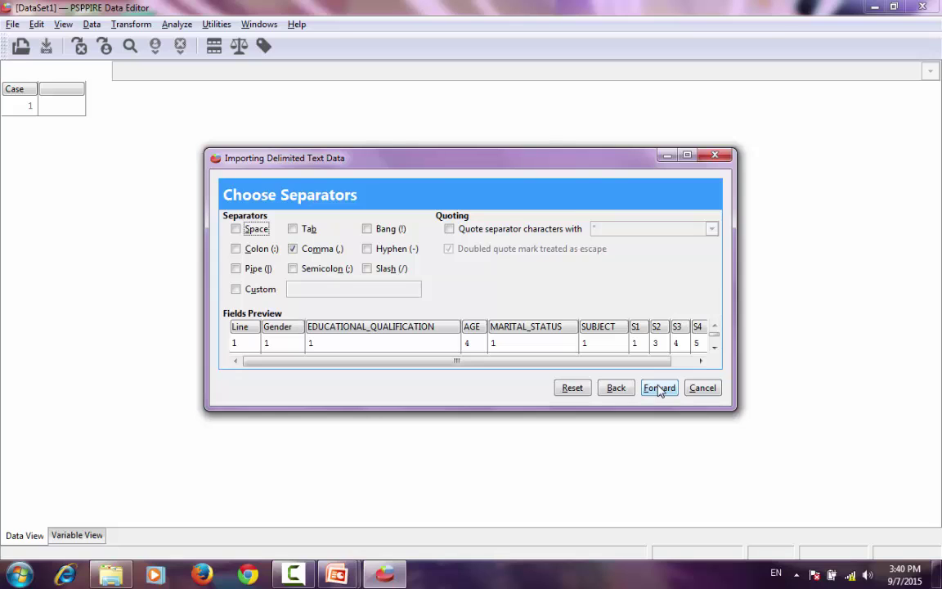
Keep comma separators, review the variable formats, and apply the import into the data editor.
{"action": "left_click", "coordinate": [660, 389]}
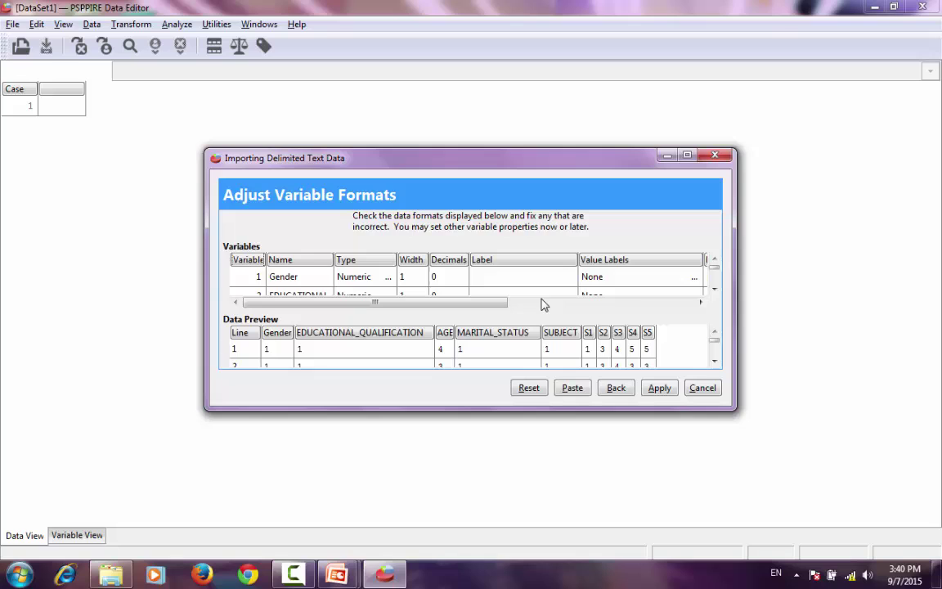
{"action": "left_click", "coordinate": [714, 291]}
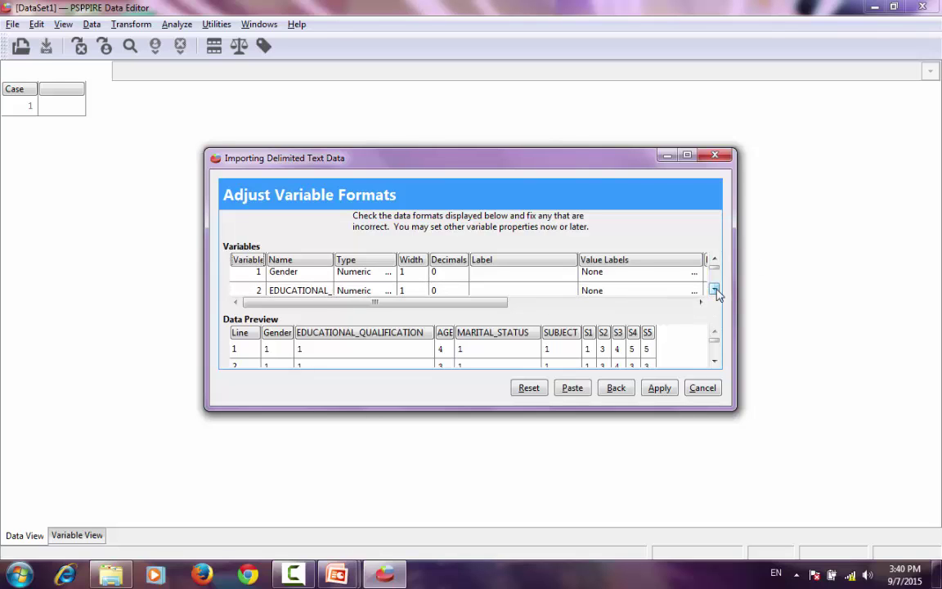
{"action": "left_click", "coordinate": [714, 291]}
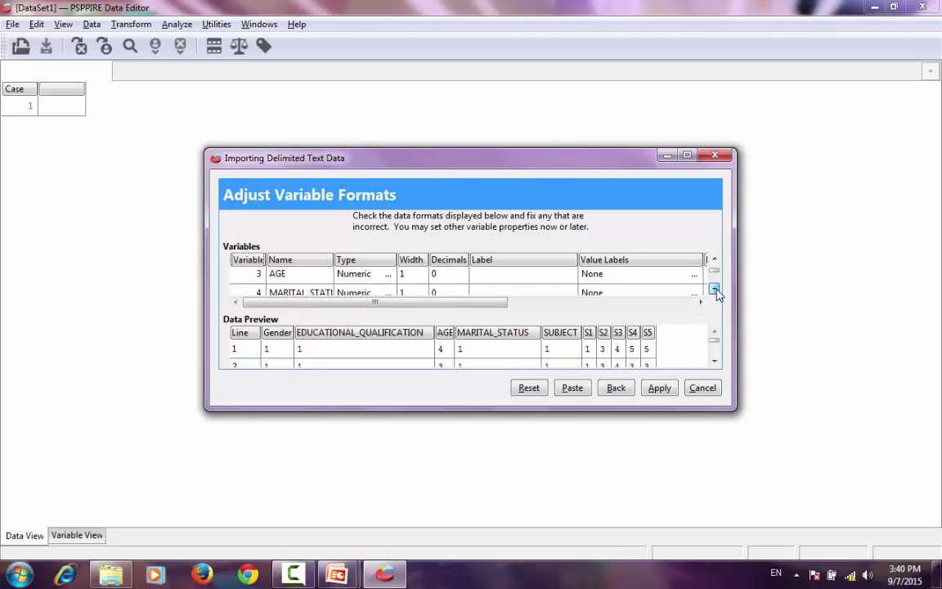
{"action": "left_click", "coordinate": [713, 360]}
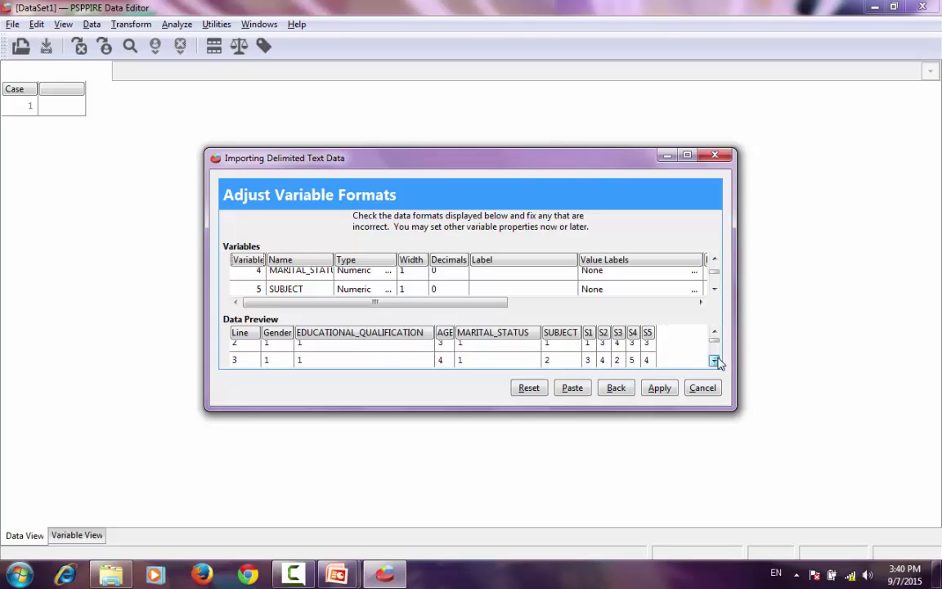
{"action": "left_click", "coordinate": [714, 360]}
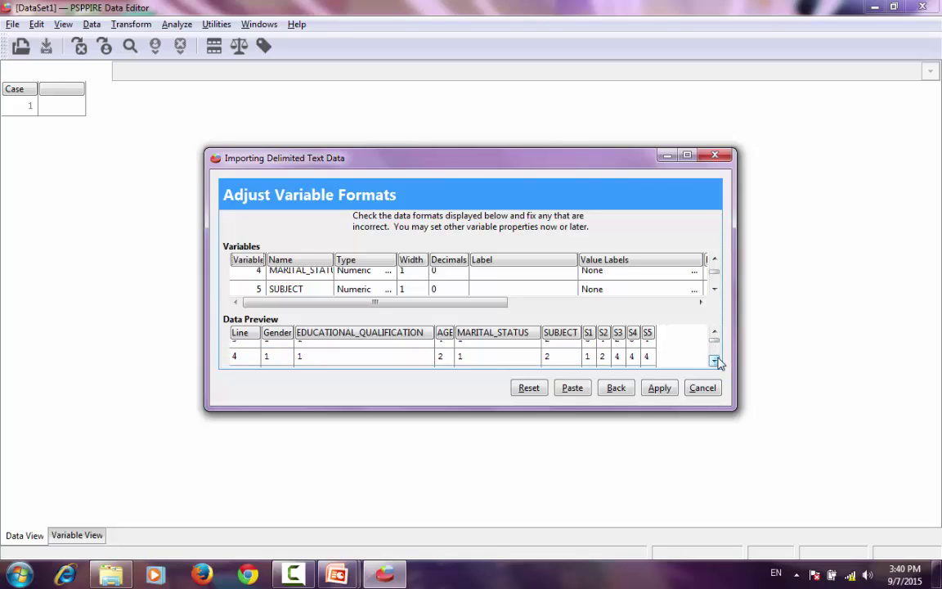
{"action": "left_click", "coordinate": [659, 388]}
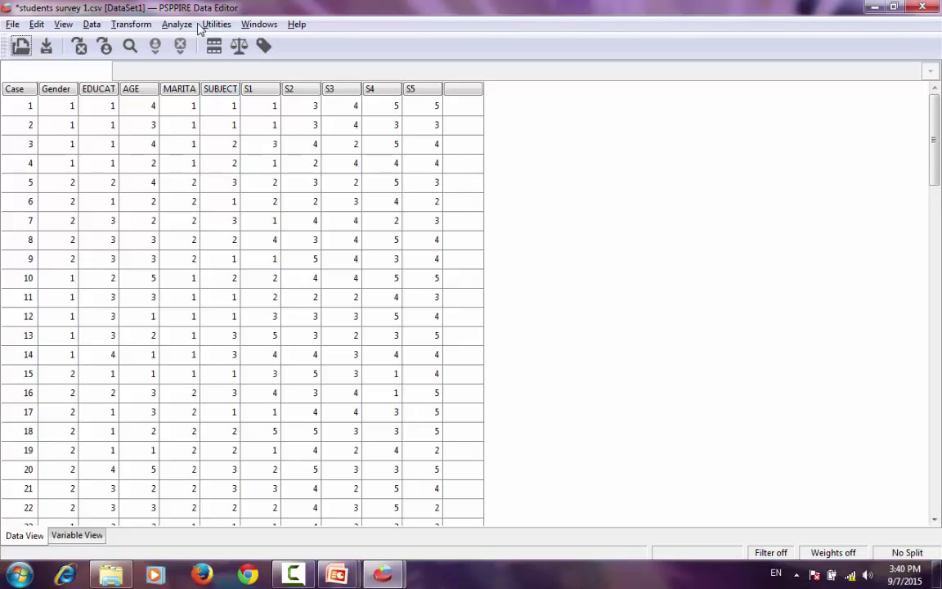
Run Frequencies on the Gender variable with bar charts and pie charts enabled.
{"action": "left_click", "coordinate": [179, 26]}
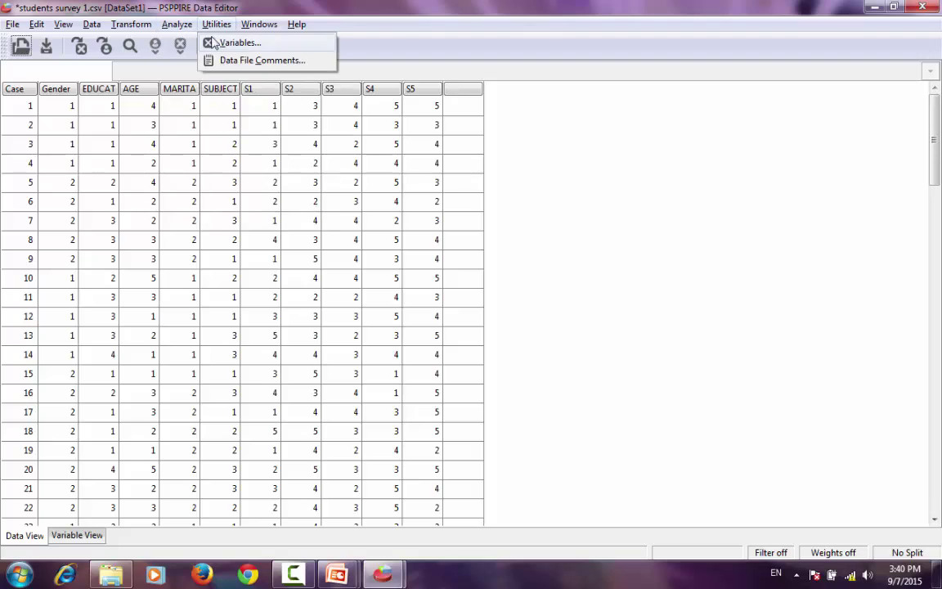
{"action": "mouse_move", "coordinate": [309, 47]}
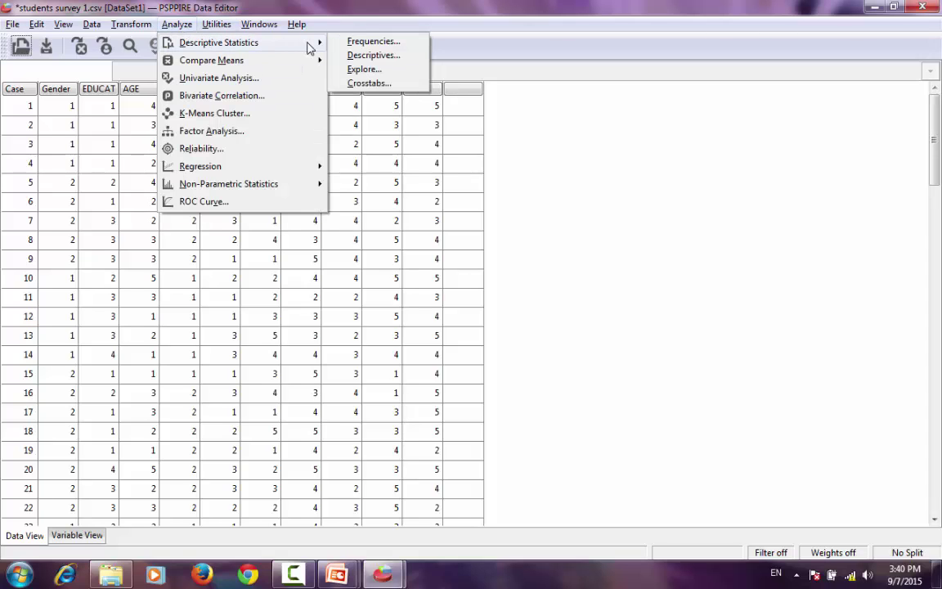
{"action": "left_click", "coordinate": [373, 42]}
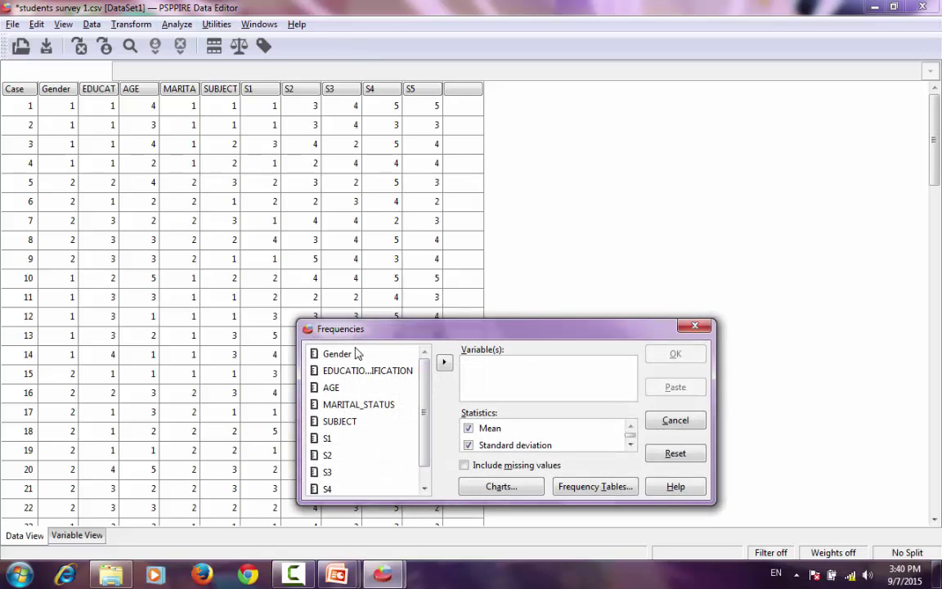
{"action": "left_click", "coordinate": [347, 357]}
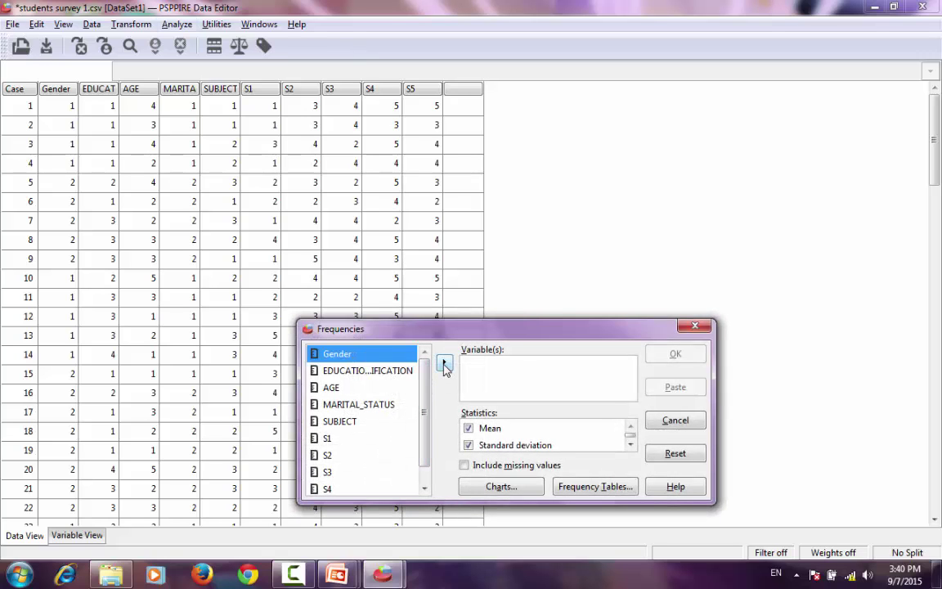
{"action": "left_click", "coordinate": [444, 364]}
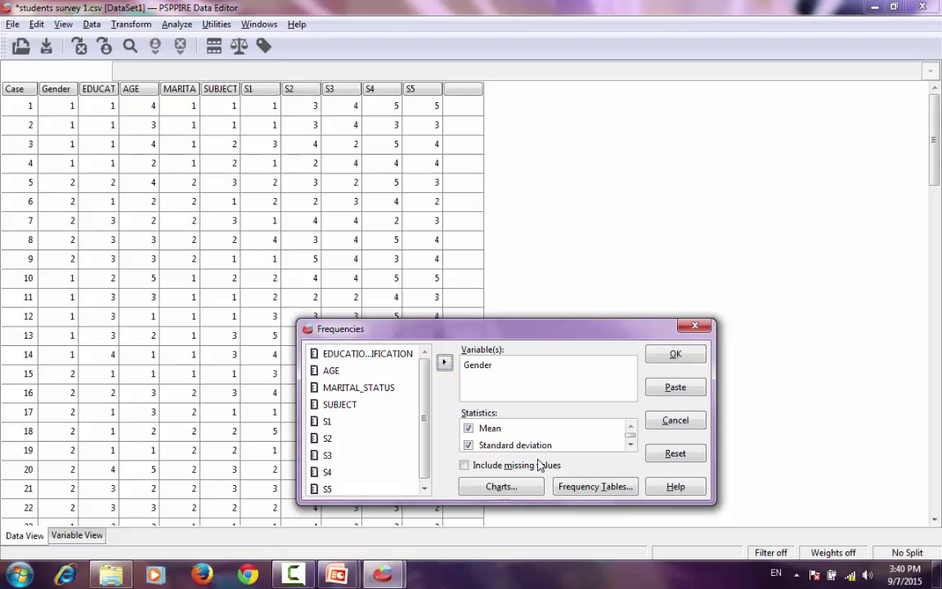
{"action": "left_click", "coordinate": [529, 489]}
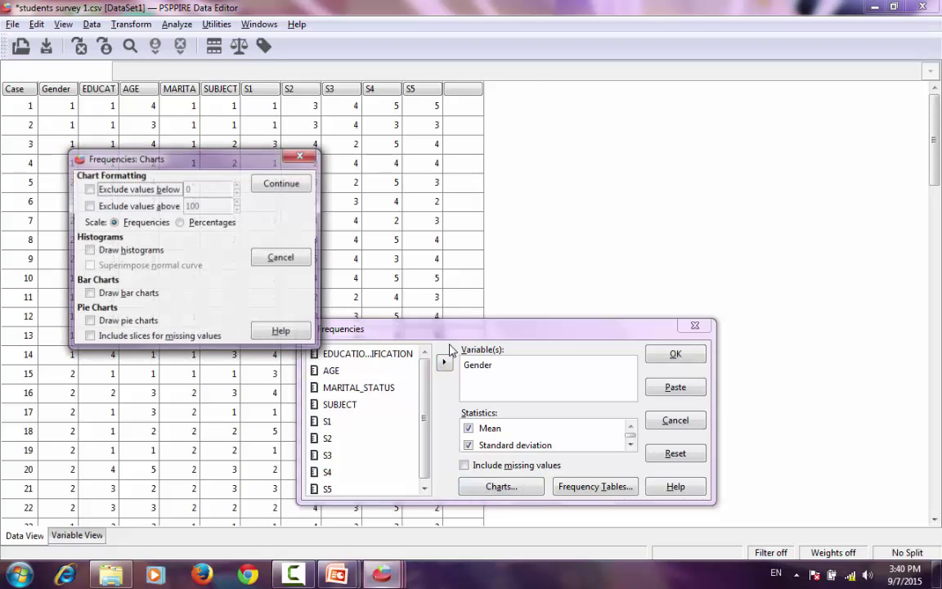
{"action": "left_click", "coordinate": [90, 322]}
{"action": "left_click", "coordinate": [89, 295]}
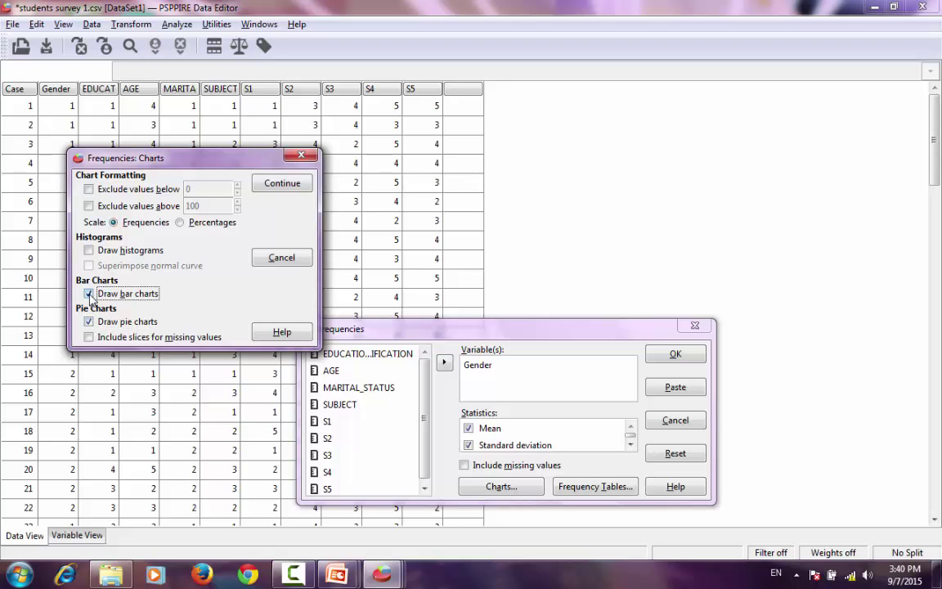
{"action": "left_click", "coordinate": [296, 185]}
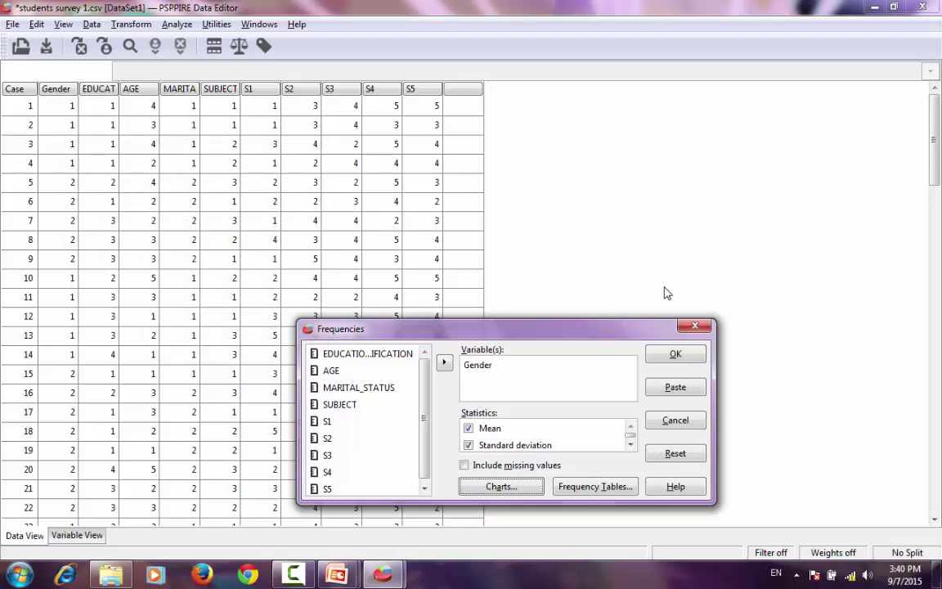
{"action": "left_click", "coordinate": [675, 354]}
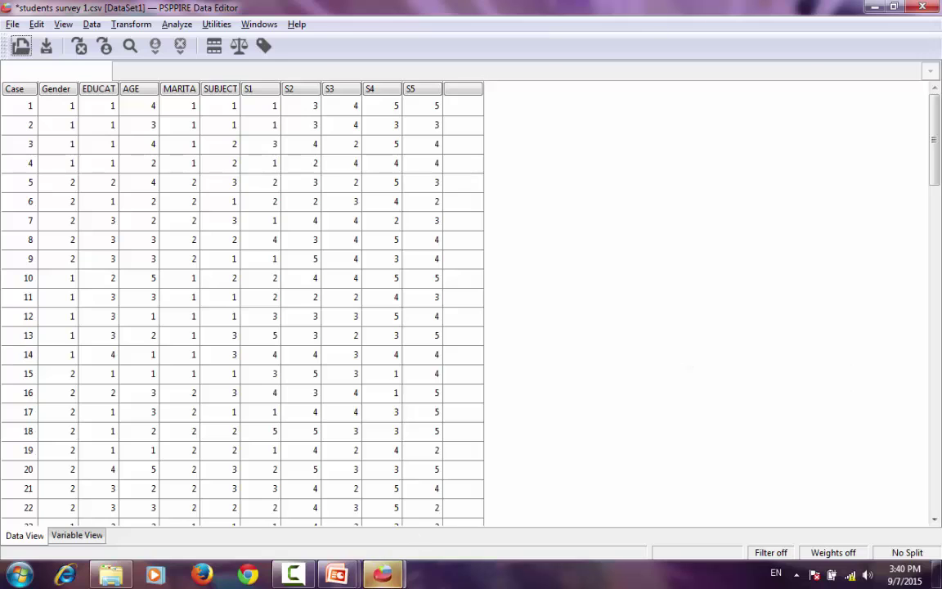
Maximize the Output Viewer and scroll down to the Gender pie and bar charts.
{"action": "mouse_move", "coordinate": [386, 575]}
{"action": "left_click", "coordinate": [488, 488]}
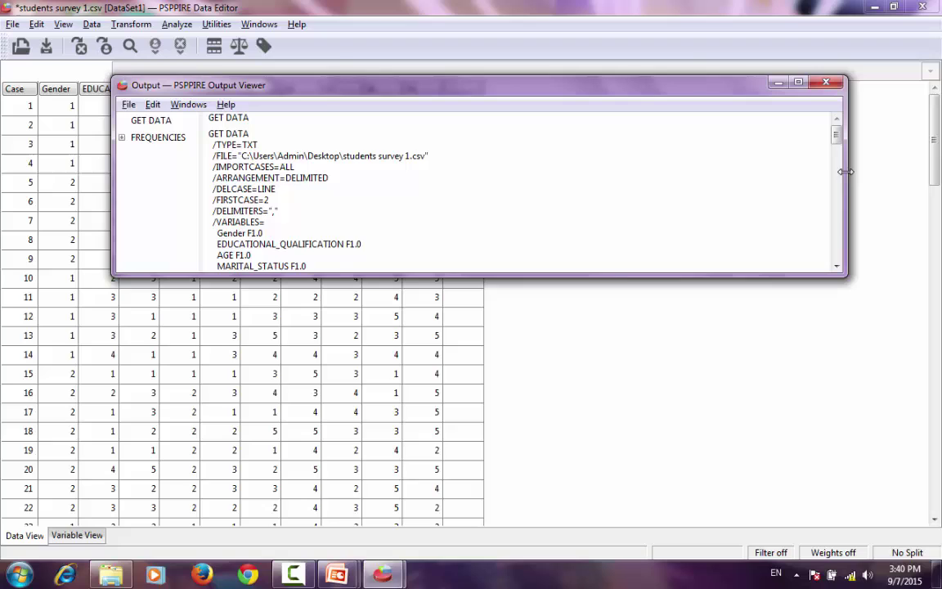
{"action": "left_click", "coordinate": [797, 84]}
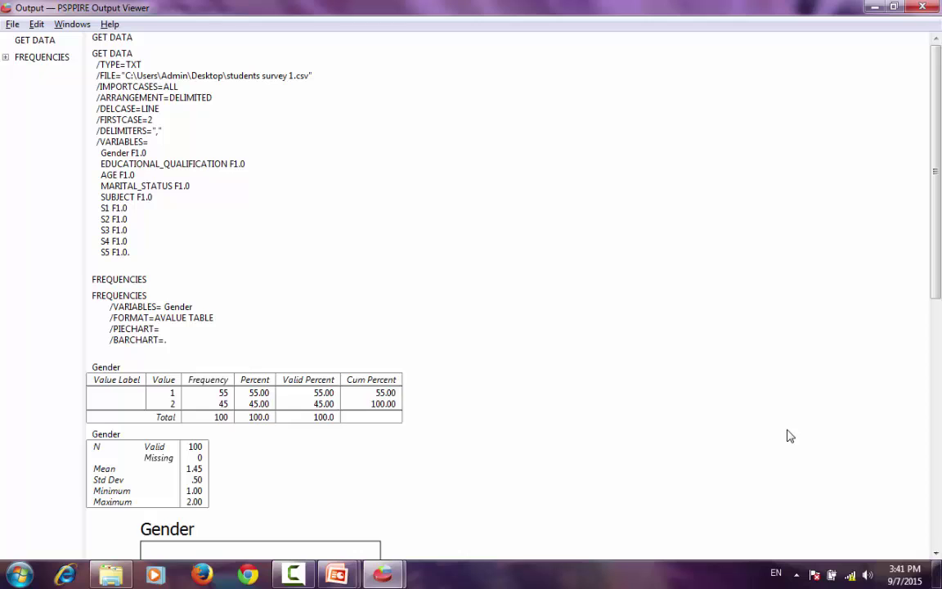
{"action": "left_click_drag", "start_coordinate": [937, 300], "coordinate": [940, 543]}
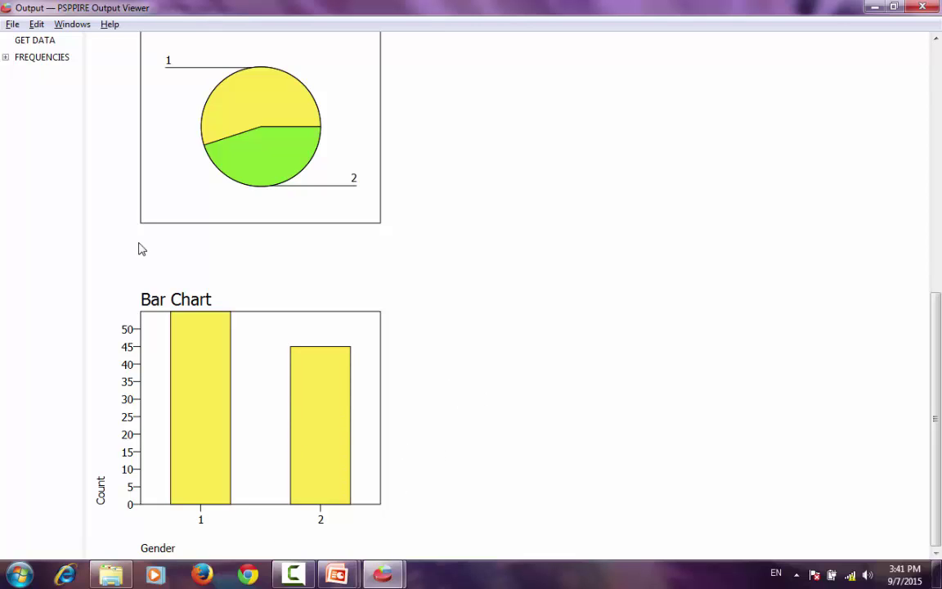
Print the Gender output with CutePDF Writer, saving the PDF as psppire in Documents.
{"action": "left_click", "coordinate": [12, 24]}
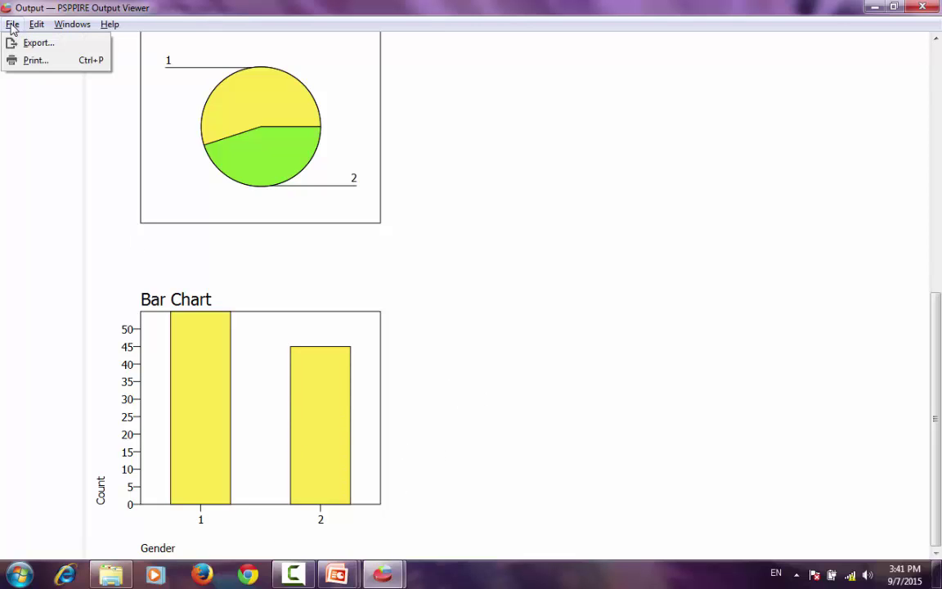
{"action": "left_click", "coordinate": [36, 61]}
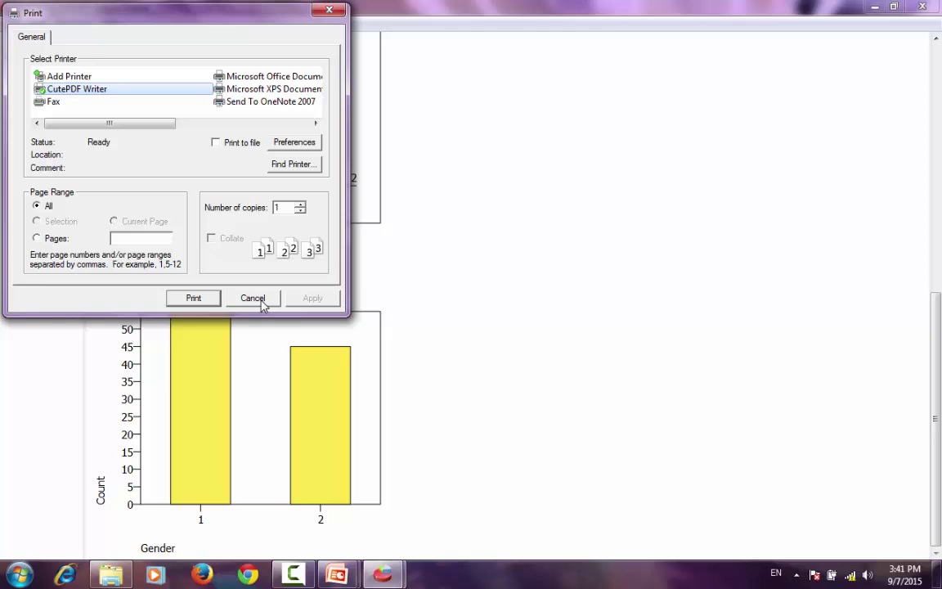
{"action": "left_click", "coordinate": [194, 297]}
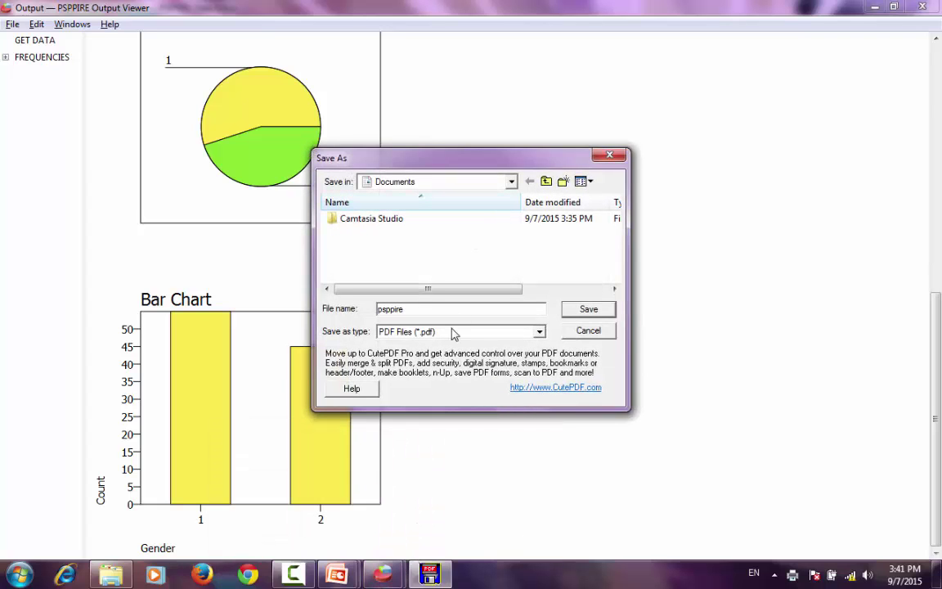
{"action": "left_click", "coordinate": [596, 316]}
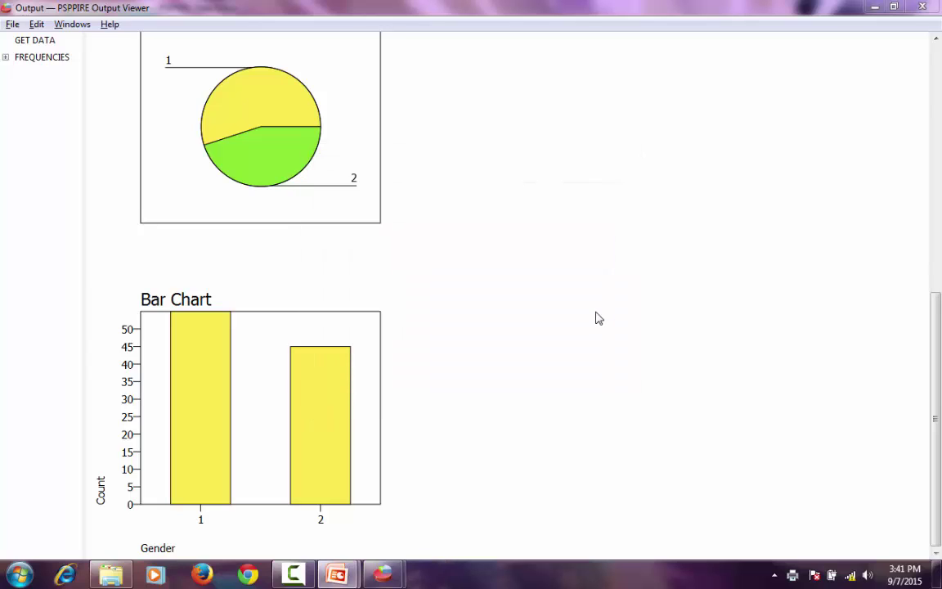
Switch from the Output Viewer back to the survey data editor.
{"action": "mouse_move", "coordinate": [382, 573]}
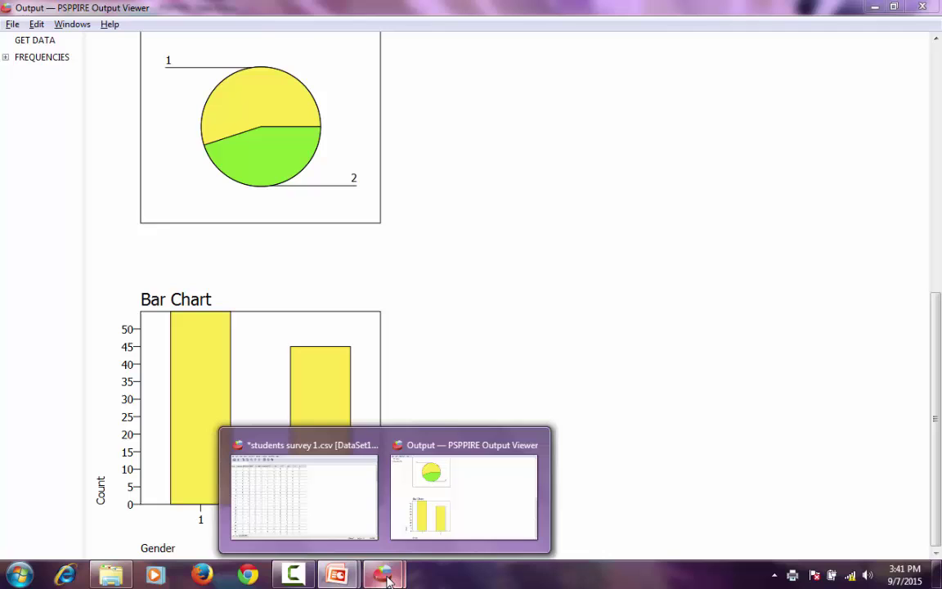
{"action": "left_click", "coordinate": [435, 530]}
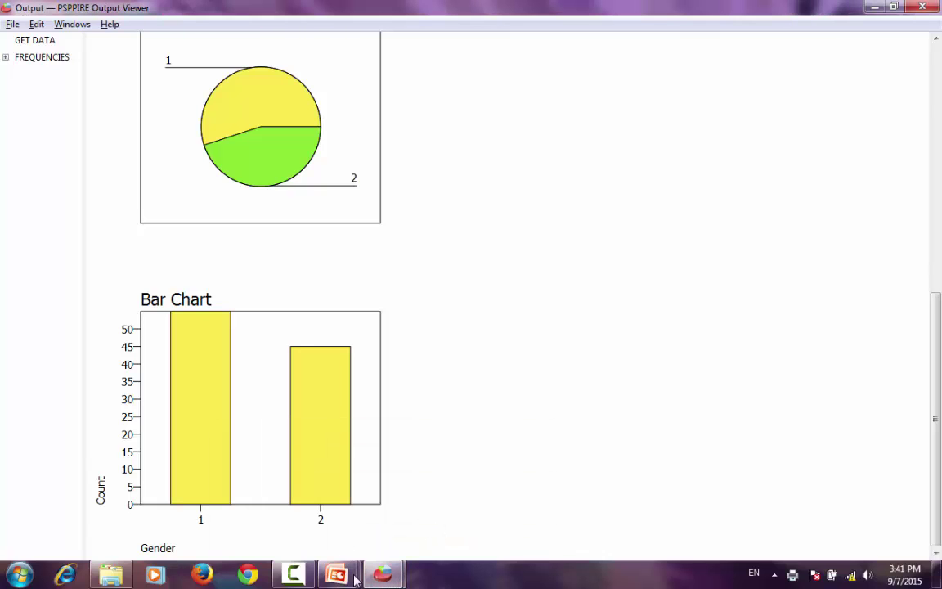
{"action": "mouse_move", "coordinate": [387, 573]}
{"action": "left_click", "coordinate": [306, 490]}
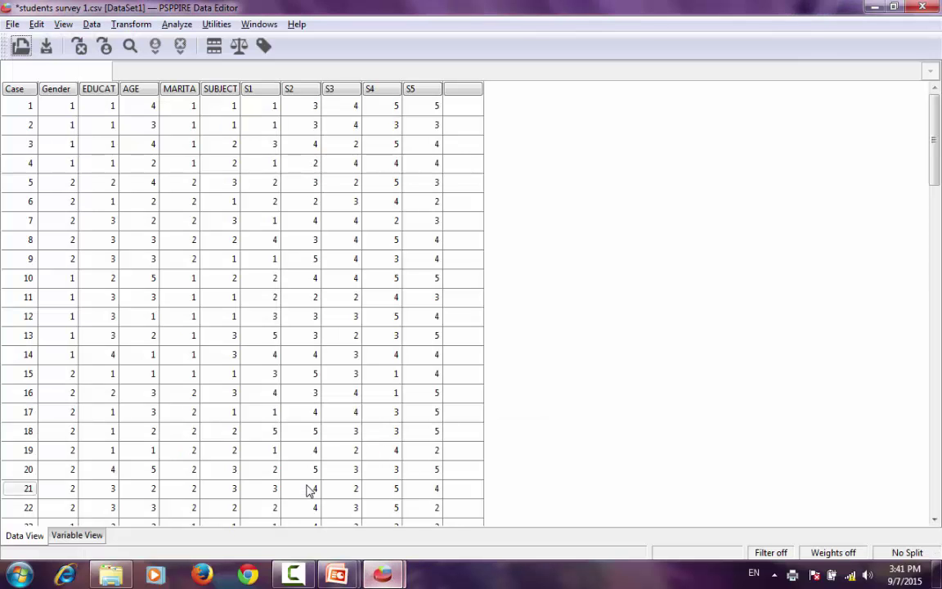
Run Frequencies on MARITAL_STATUS with bar charts enabled.
{"action": "left_click", "coordinate": [183, 28]}
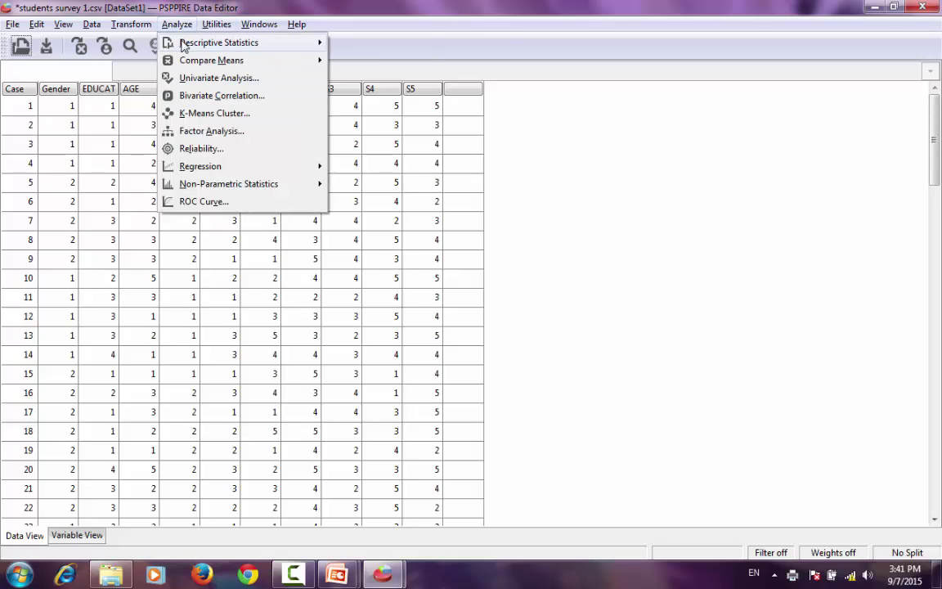
{"action": "mouse_move", "coordinate": [190, 41]}
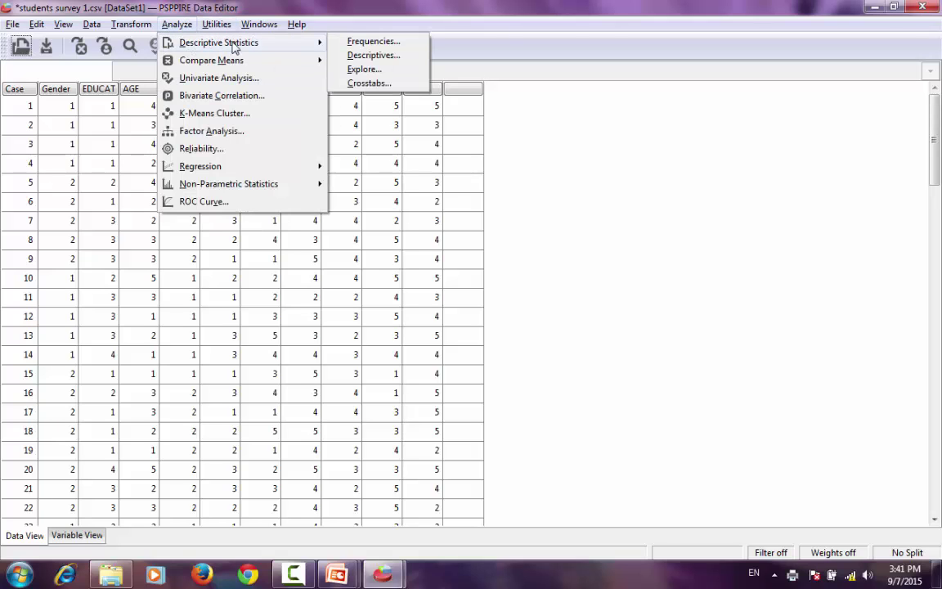
{"action": "left_click", "coordinate": [357, 42]}
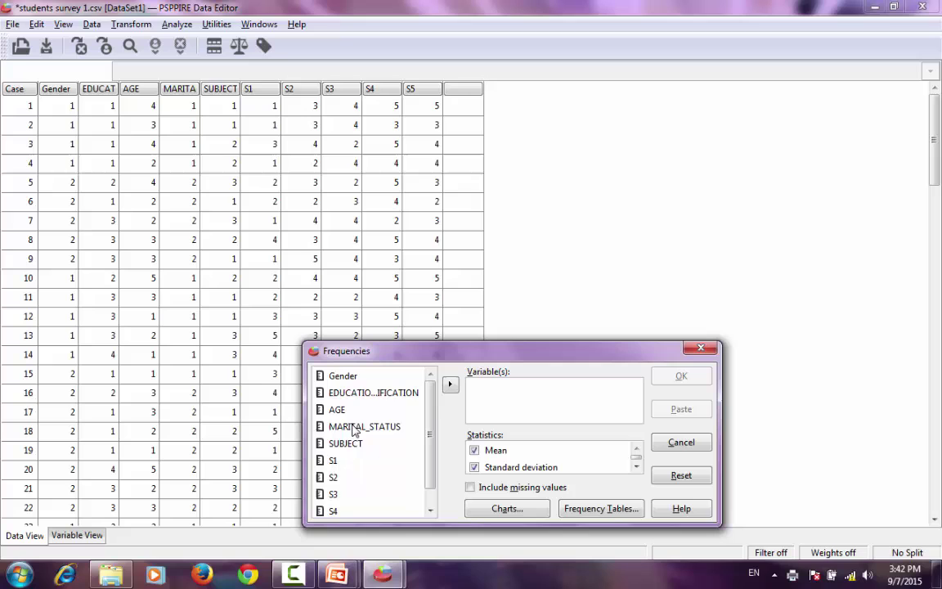
{"action": "left_click", "coordinate": [354, 428]}
{"action": "left_click", "coordinate": [450, 385]}
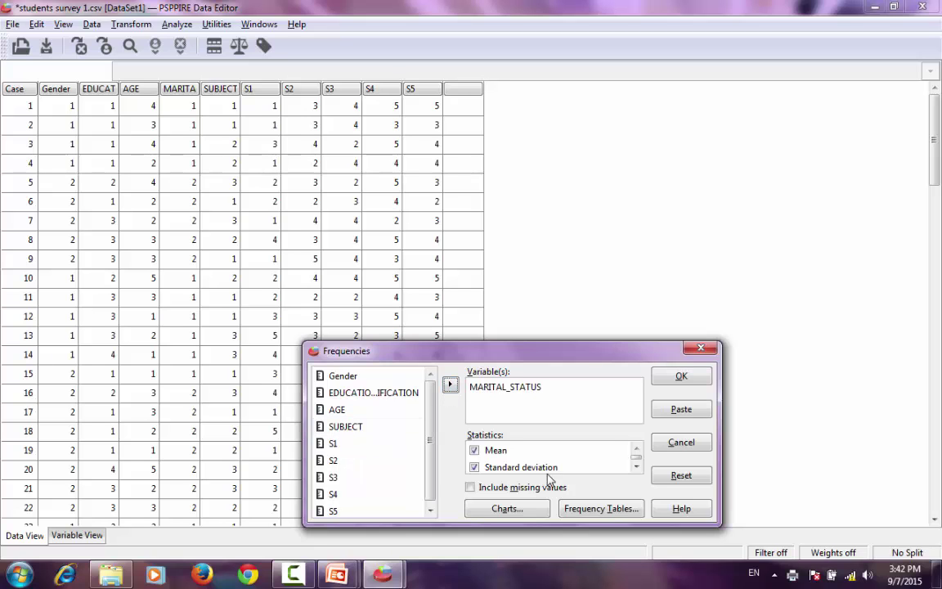
{"action": "left_click", "coordinate": [537, 510]}
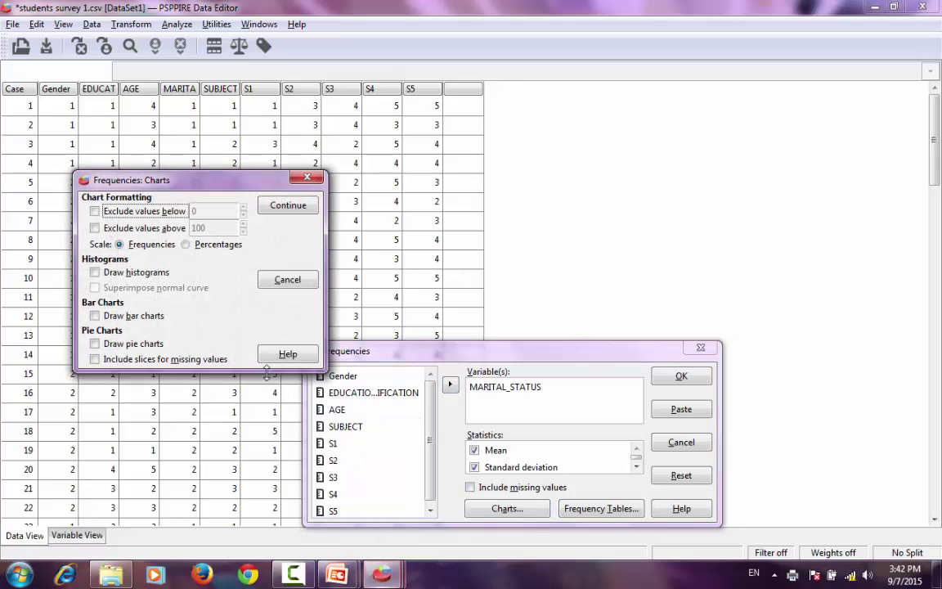
{"action": "left_click", "coordinate": [94, 316]}
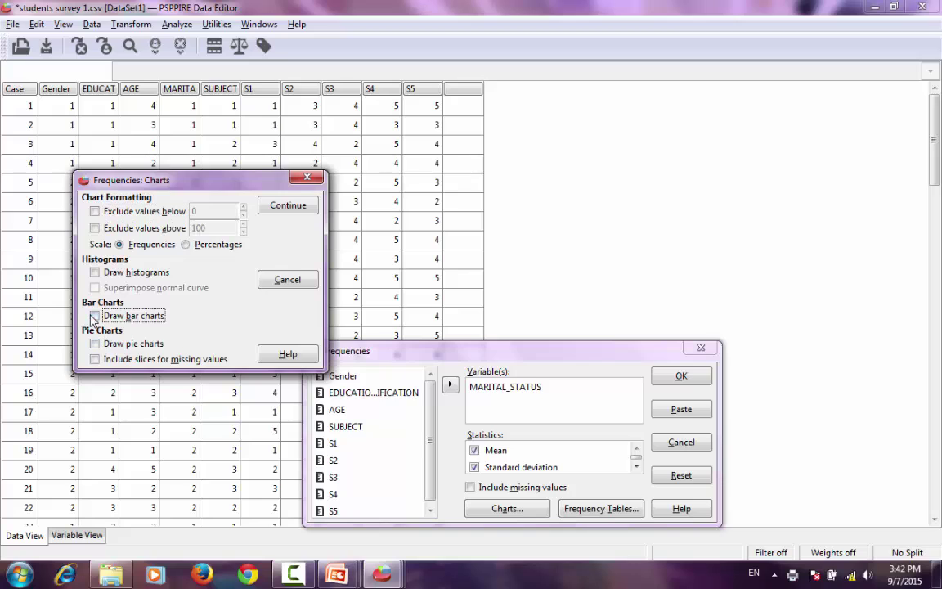
{"action": "left_click", "coordinate": [289, 208]}
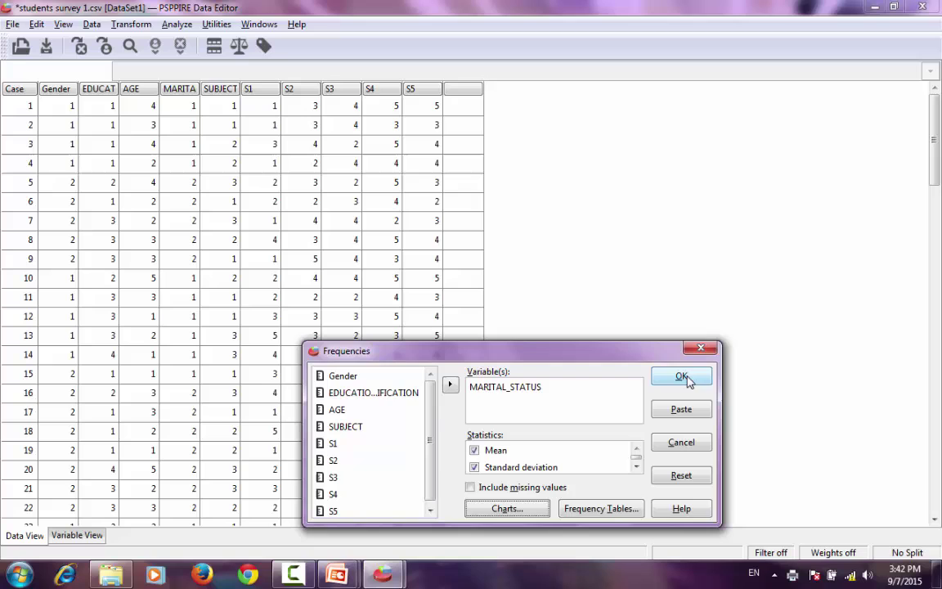
{"action": "left_click", "coordinate": [683, 378]}
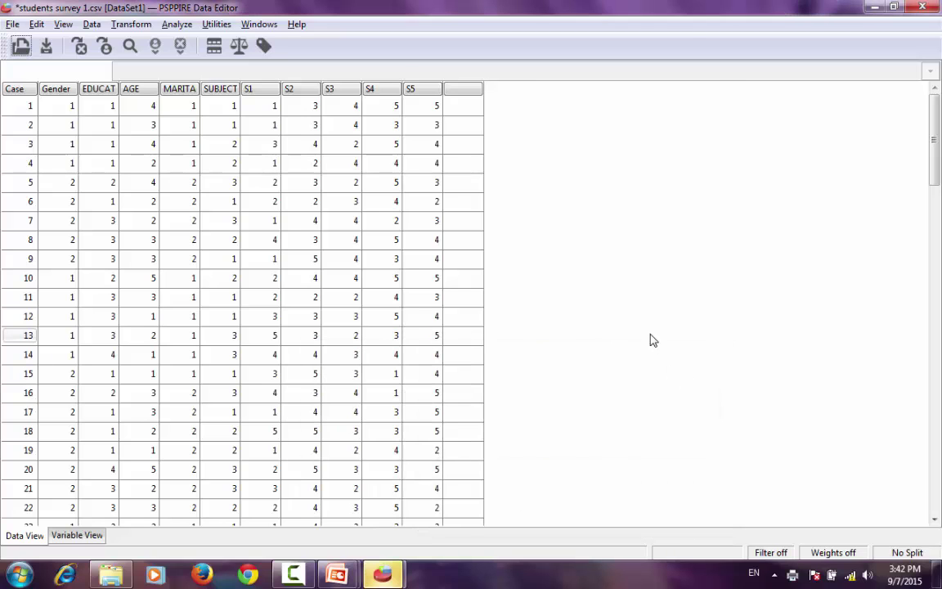
{"action": "mouse_move", "coordinate": [381, 574]}
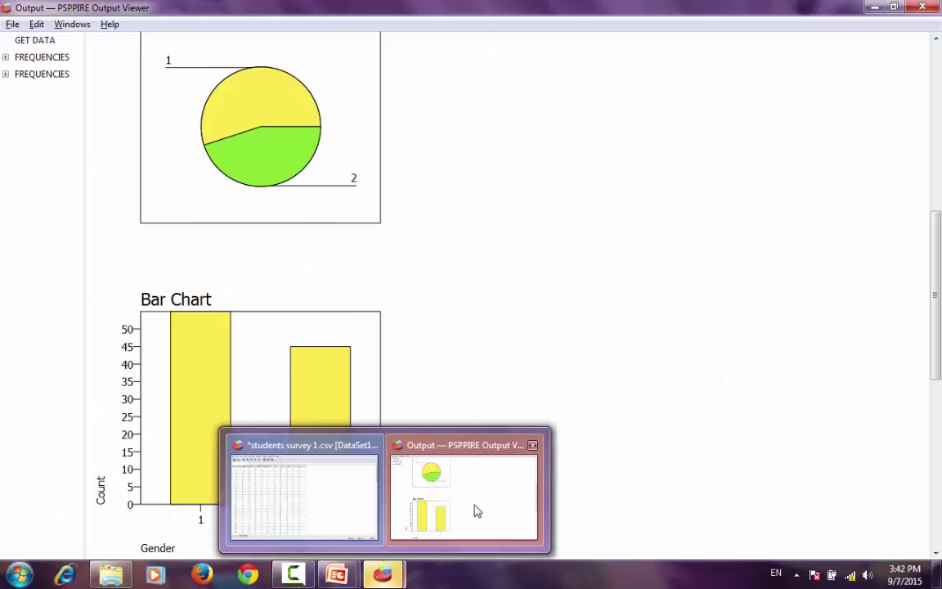
{"action": "left_click", "coordinate": [474, 508]}
{"action": "left_click_drag", "start_coordinate": [936, 343], "coordinate": [938, 522]}
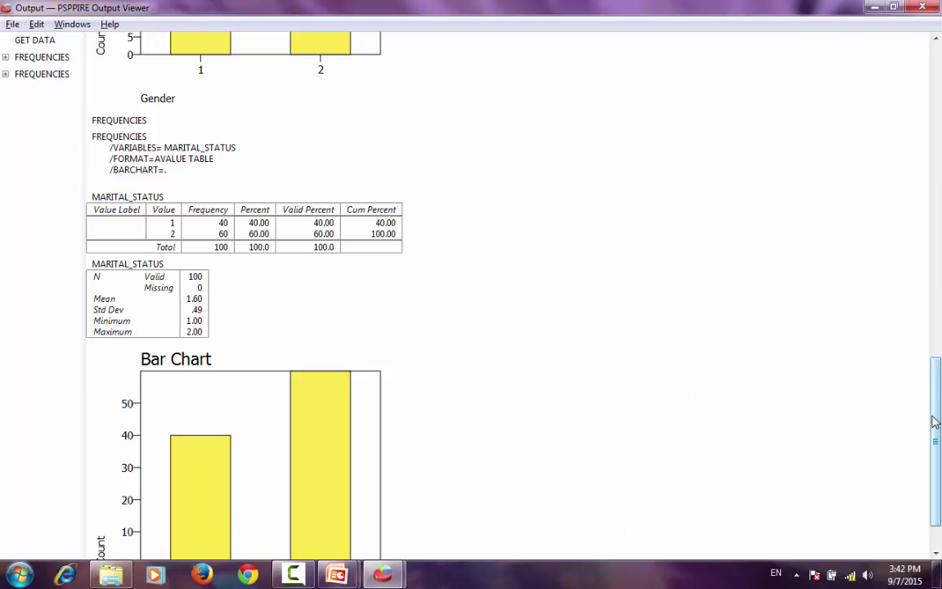
{"action": "left_click_drag", "start_coordinate": [935, 421], "coordinate": [935, 441]}
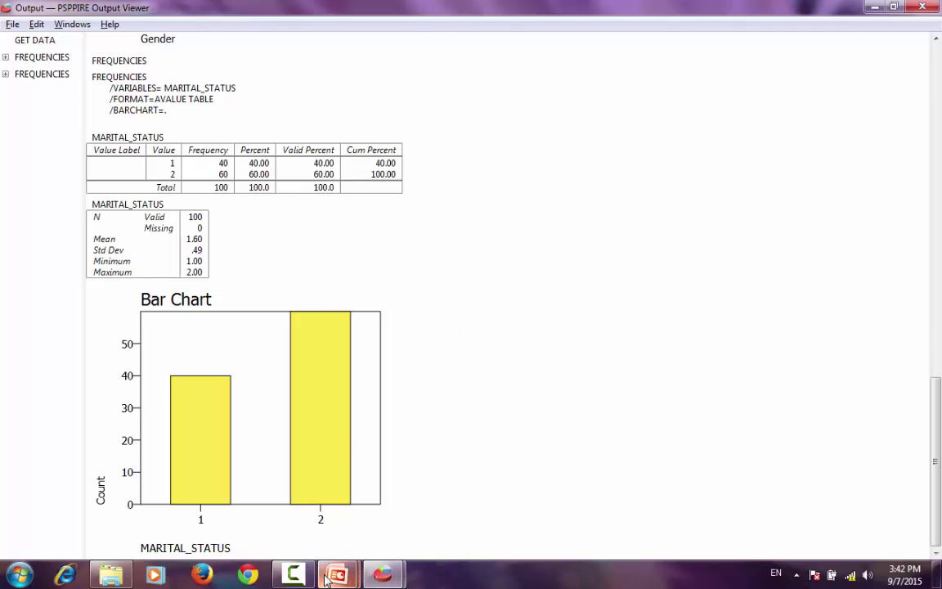
{"action": "mouse_move", "coordinate": [385, 576]}
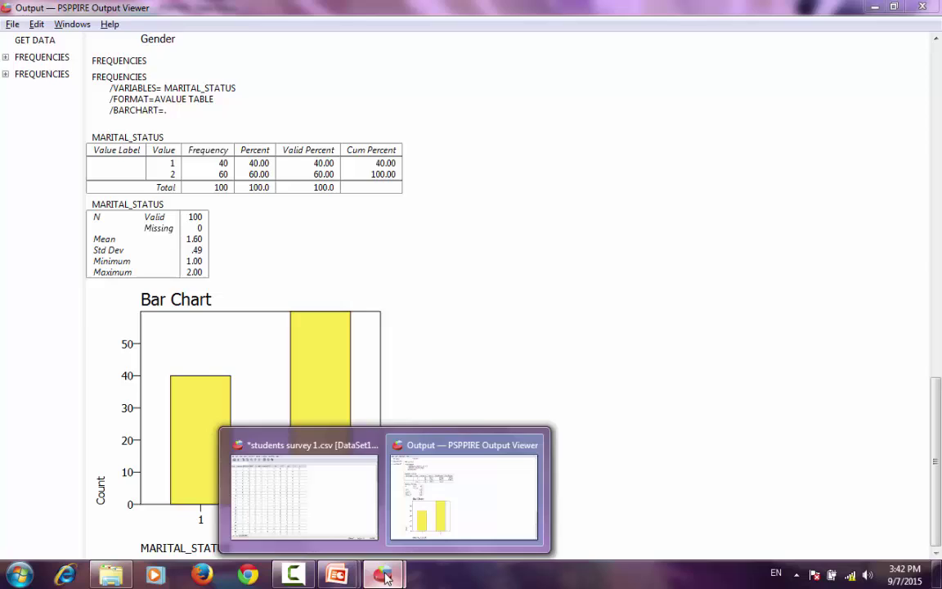
{"action": "left_click", "coordinate": [315, 502]}
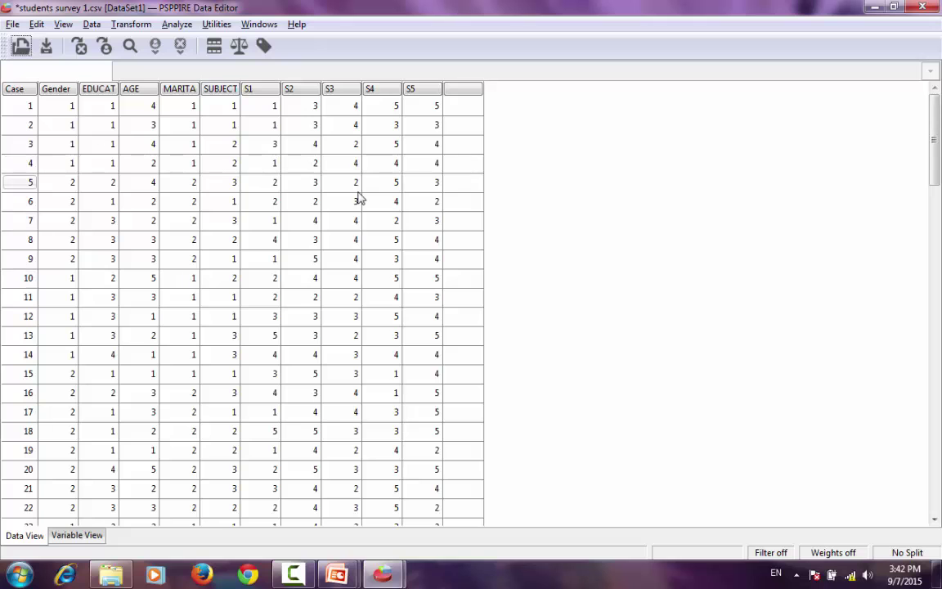
Sort cases ascending by Gender, scroll to case 56 where code 2 begins, and return to the output.
{"action": "left_click_drag", "start_coordinate": [934, 147], "coordinate": [938, 434]}
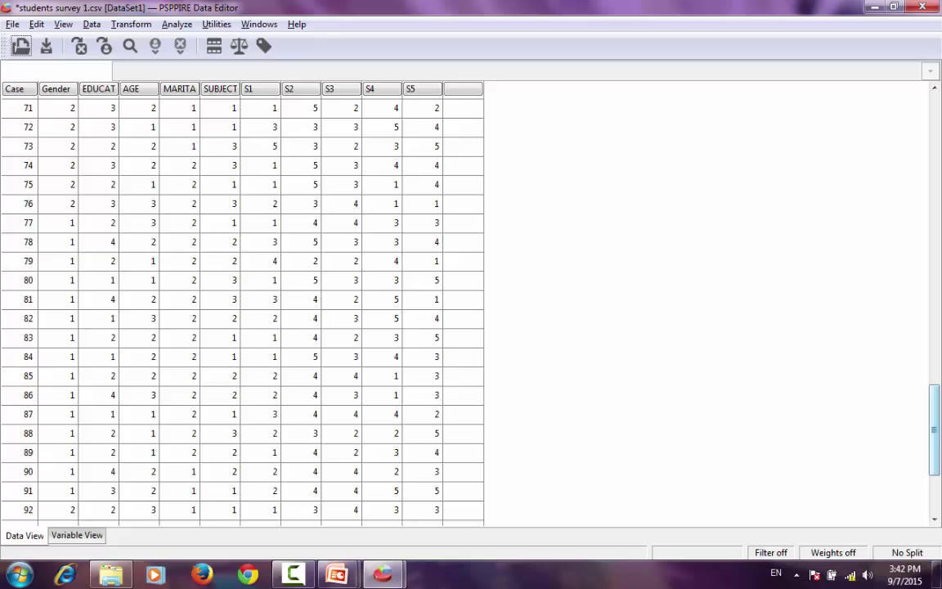
{"action": "left_click_drag", "start_coordinate": [929, 351], "coordinate": [932, 98]}
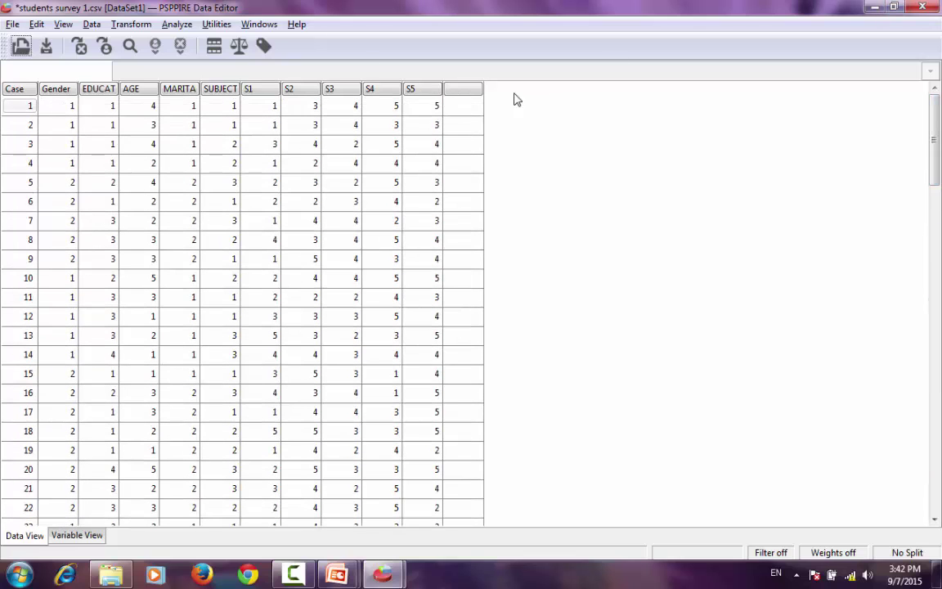
{"action": "left_click", "coordinate": [57, 91]}
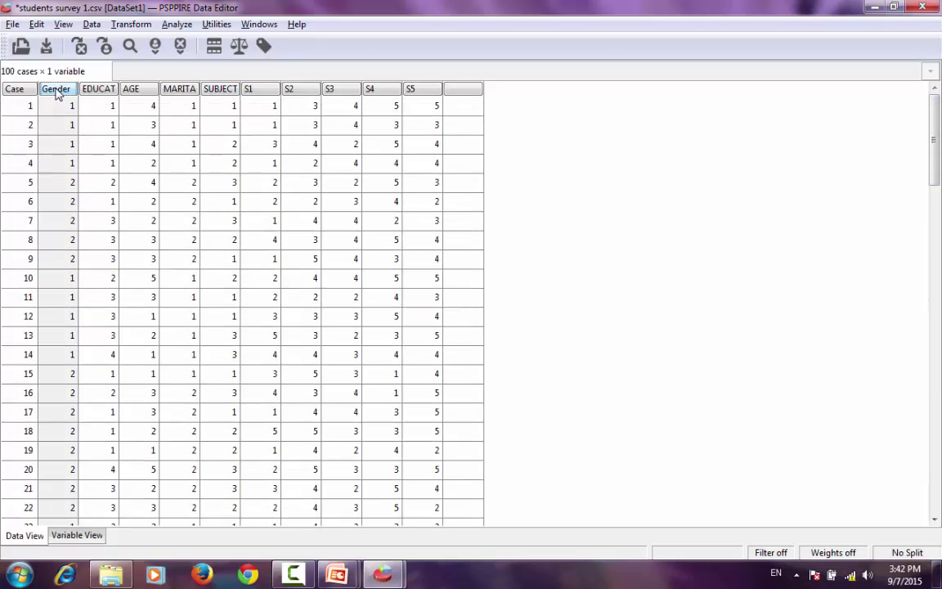
{"action": "right_click", "coordinate": [65, 95]}
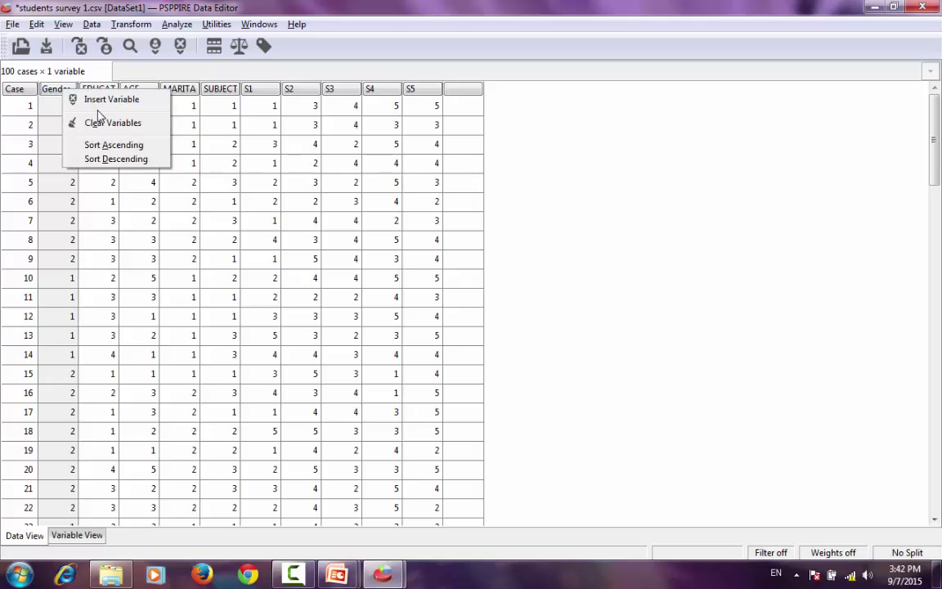
{"action": "left_click", "coordinate": [112, 145]}
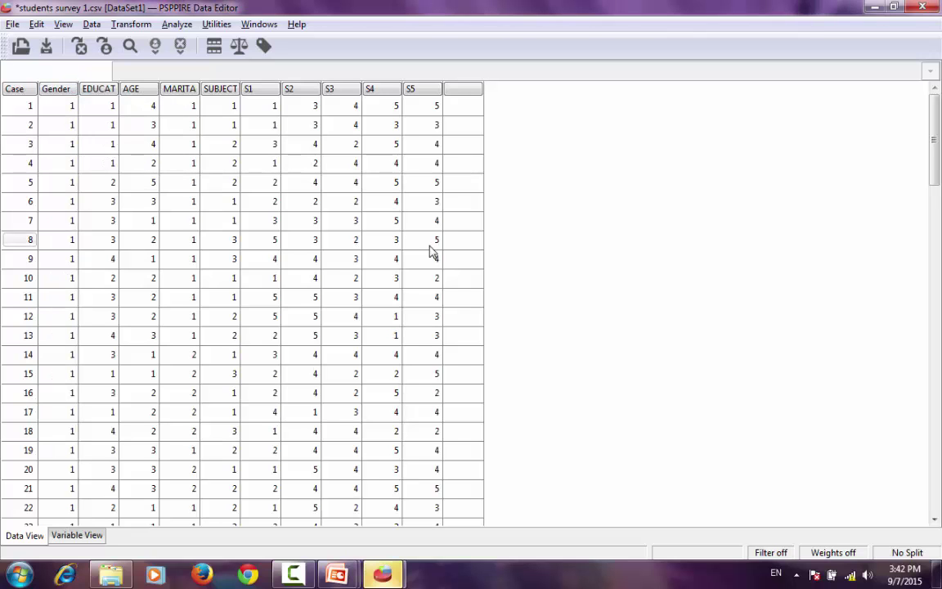
{"action": "left_click_drag", "start_coordinate": [937, 124], "coordinate": [939, 319]}
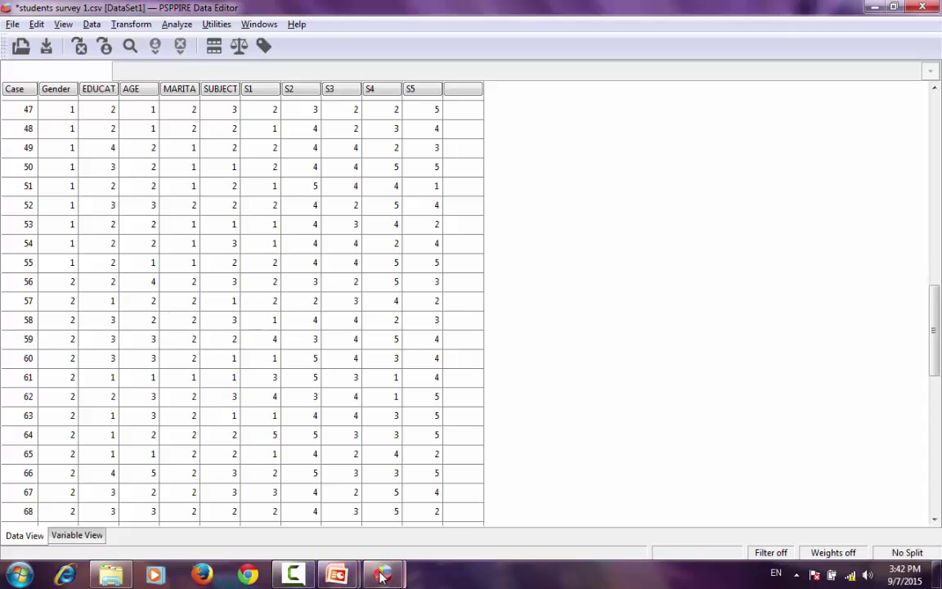
{"action": "mouse_move", "coordinate": [381, 575]}
{"action": "left_click", "coordinate": [451, 529]}
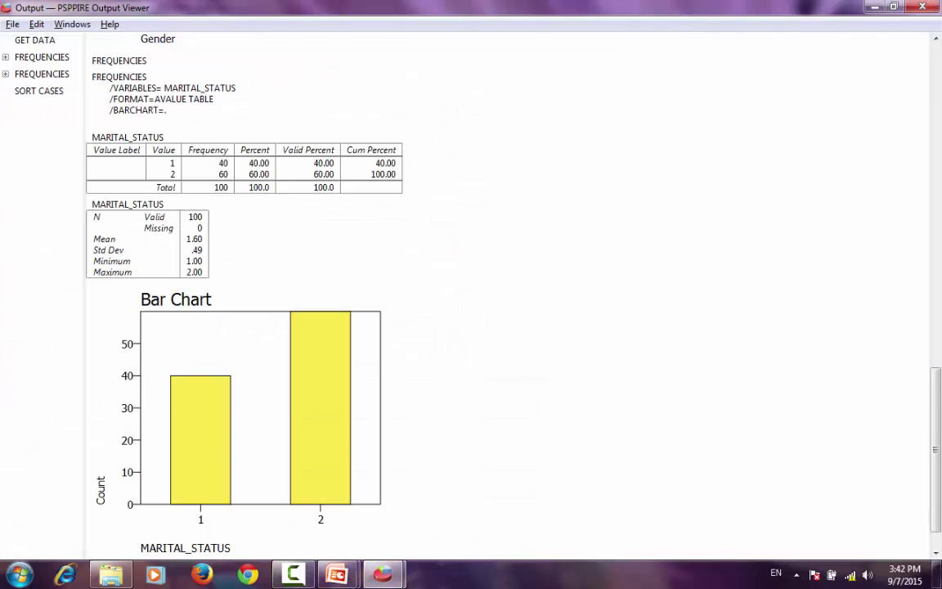
{"action": "left_click_drag", "start_coordinate": [939, 408], "coordinate": [909, 154]}
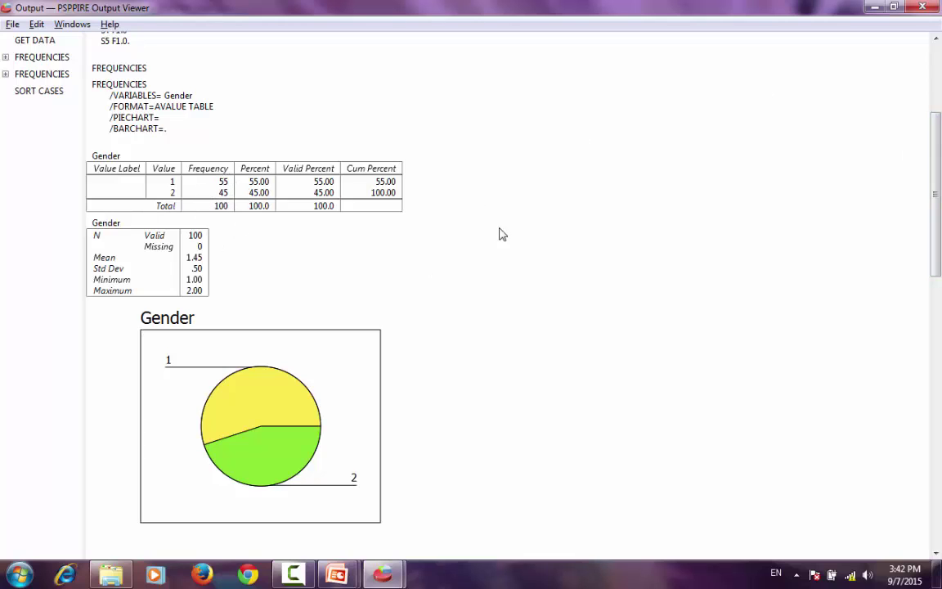
{"action": "left_click_drag", "start_coordinate": [934, 233], "coordinate": [935, 465]}
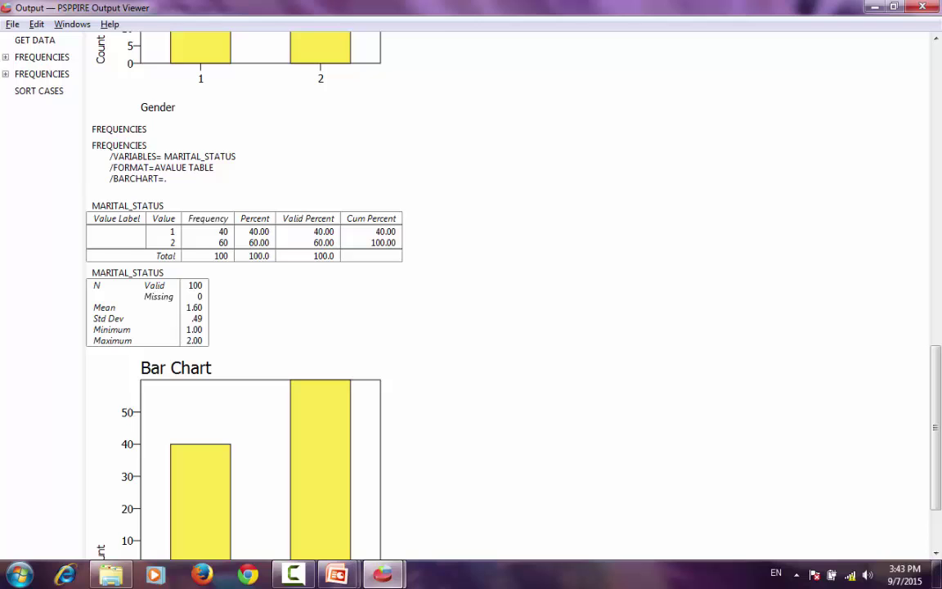
{"action": "left_click", "coordinate": [338, 576]}
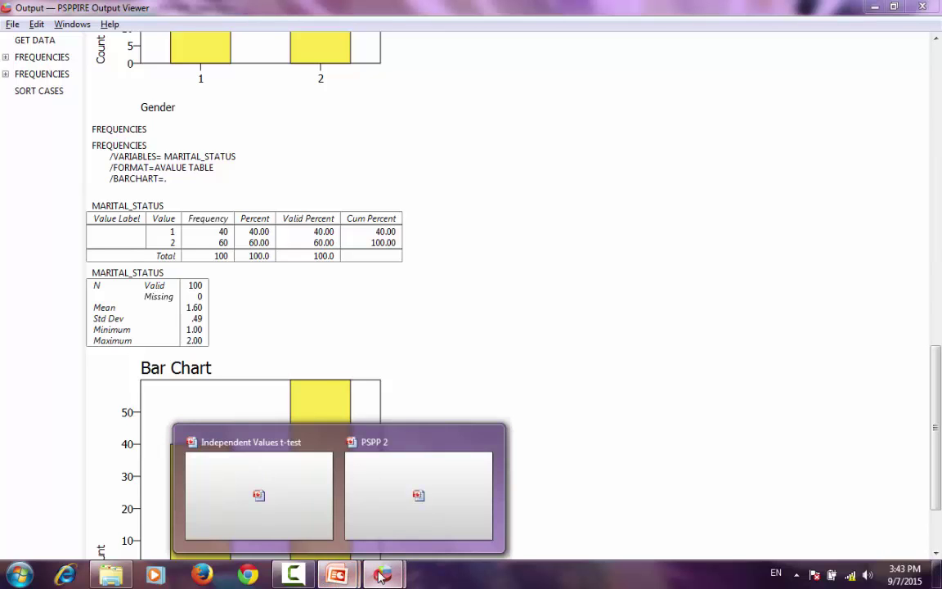
Sort cases ascending by MARITAL_STATUS, mark case 41 where code 2 begins, and return to the output.
{"action": "mouse_move", "coordinate": [382, 575]}
{"action": "left_click", "coordinate": [321, 488]}
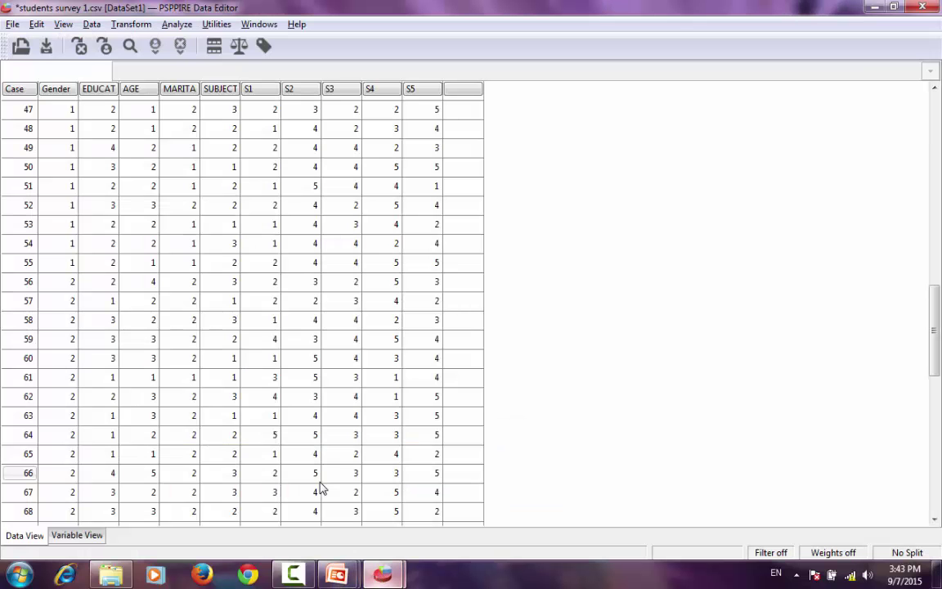
{"action": "right_click", "coordinate": [180, 90]}
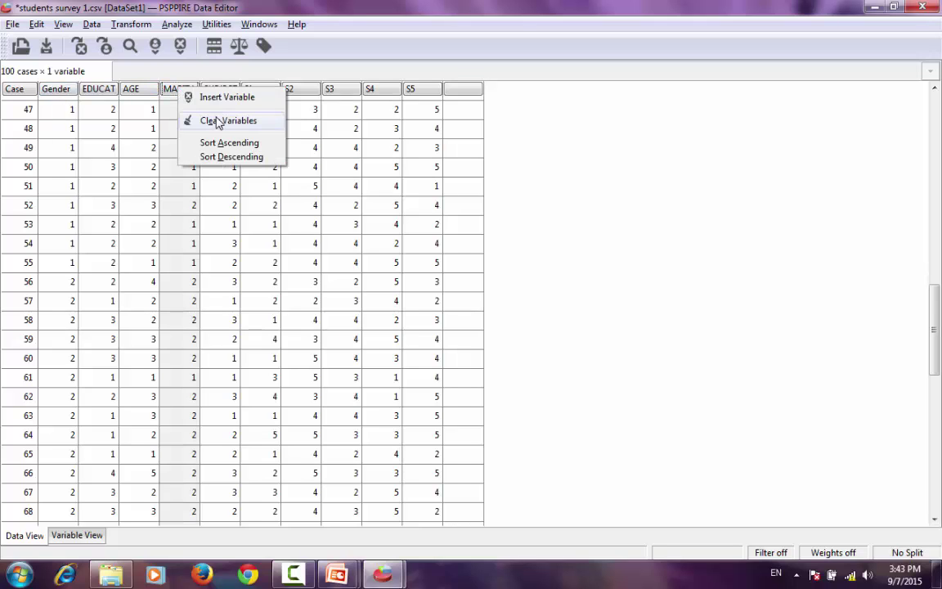
{"action": "left_click", "coordinate": [228, 145]}
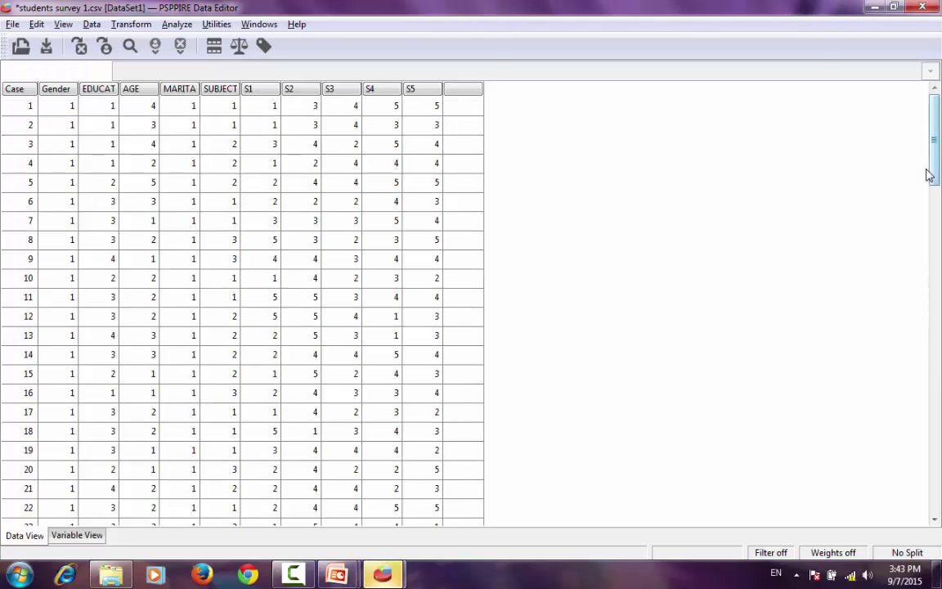
{"action": "left_click_drag", "start_coordinate": [932, 173], "coordinate": [938, 268]}
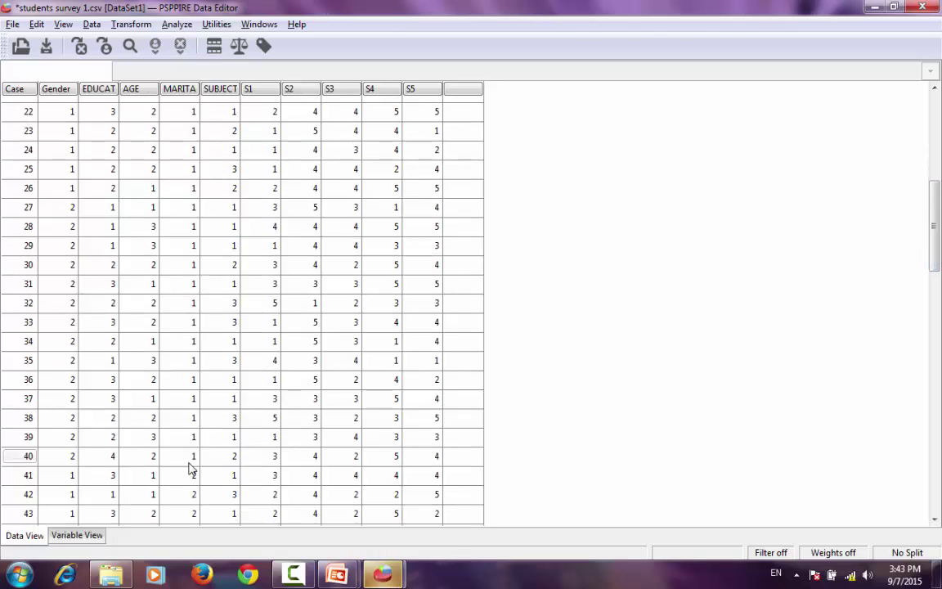
{"action": "left_click", "coordinate": [200, 470]}
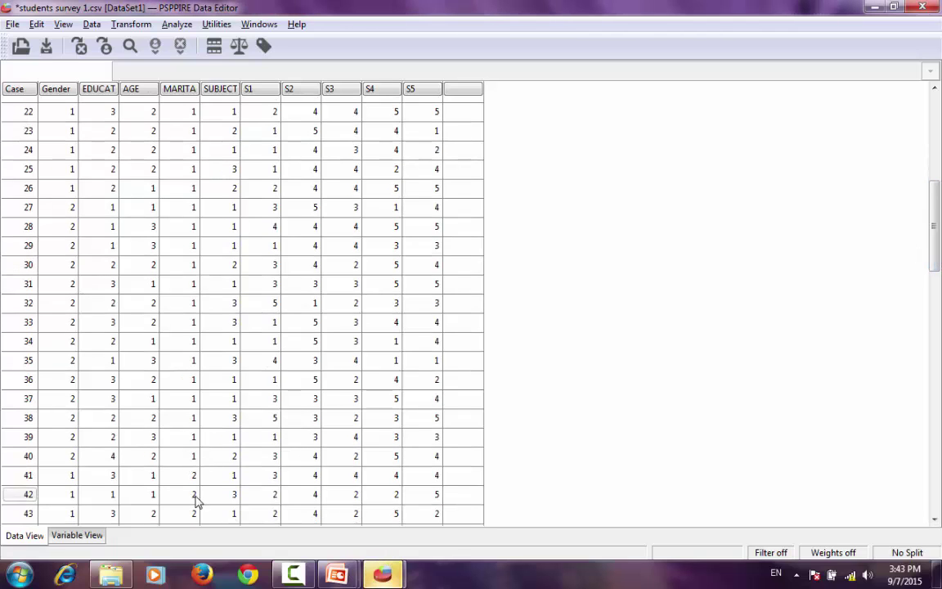
{"action": "left_click", "coordinate": [341, 576]}
Switch windows to bring up the PowerPoint Recap slide on PSPP data import and descriptive analysis.
{"action": "left_click", "coordinate": [468, 511]}
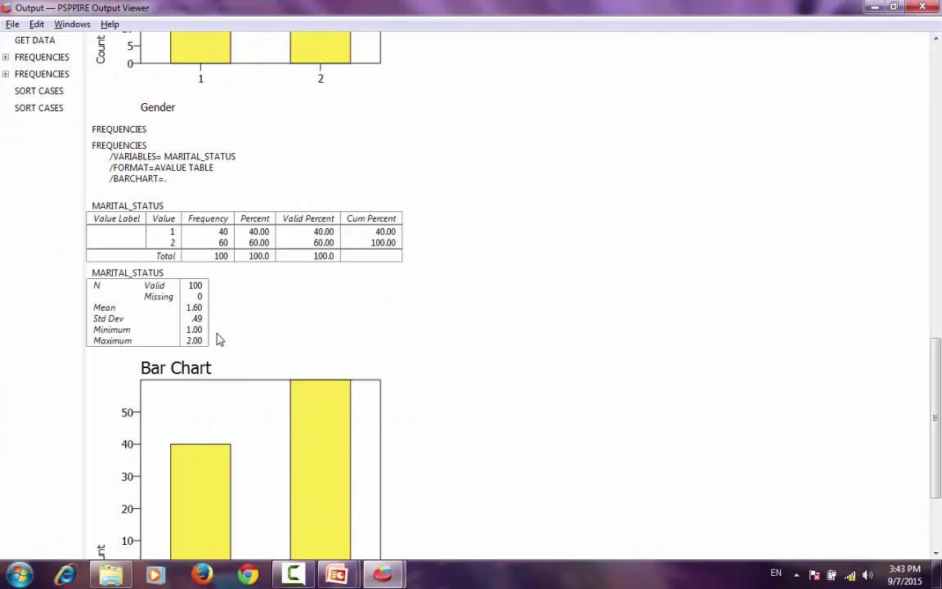